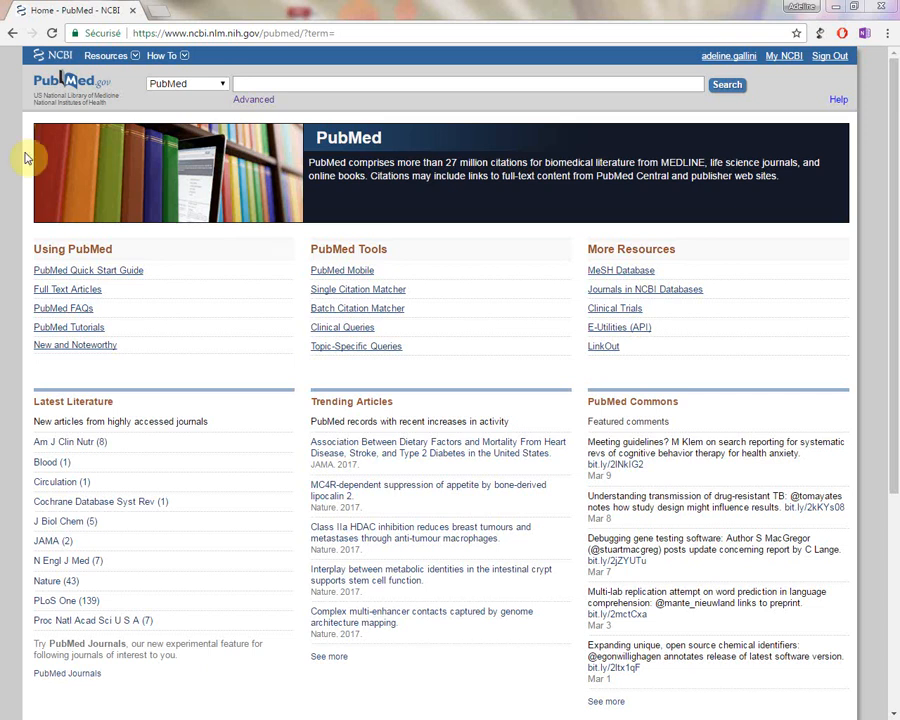
# - Search the MeSH database for "dementia"
pyautogui.click(224, 88)
pyautogui.moveTo(254, 135); pyautogui.dragTo(262, 203)
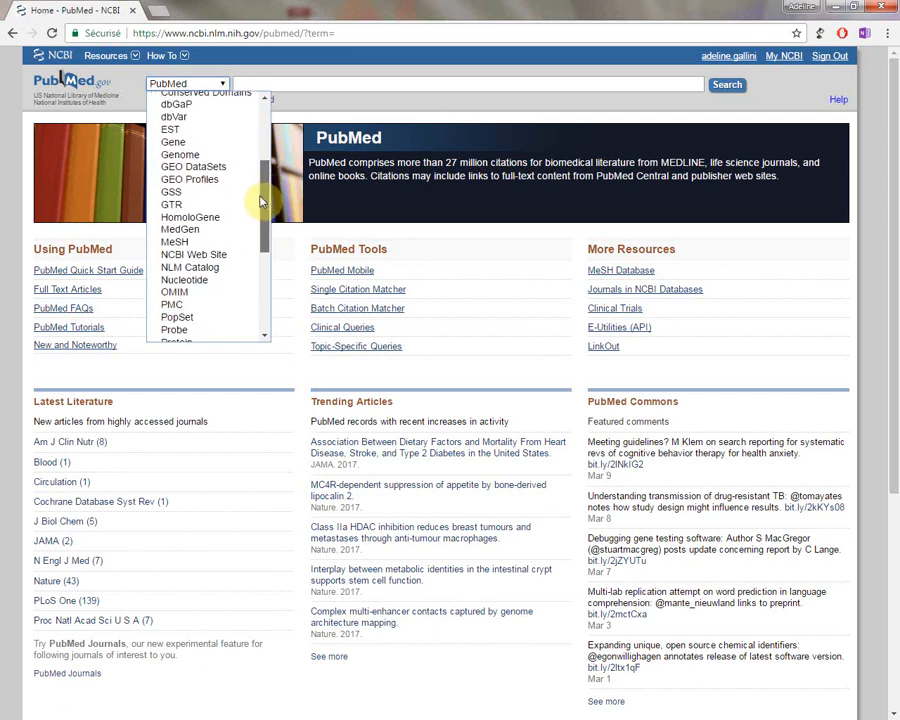
pyautogui.click(208, 241)
pyautogui.click(268, 84)
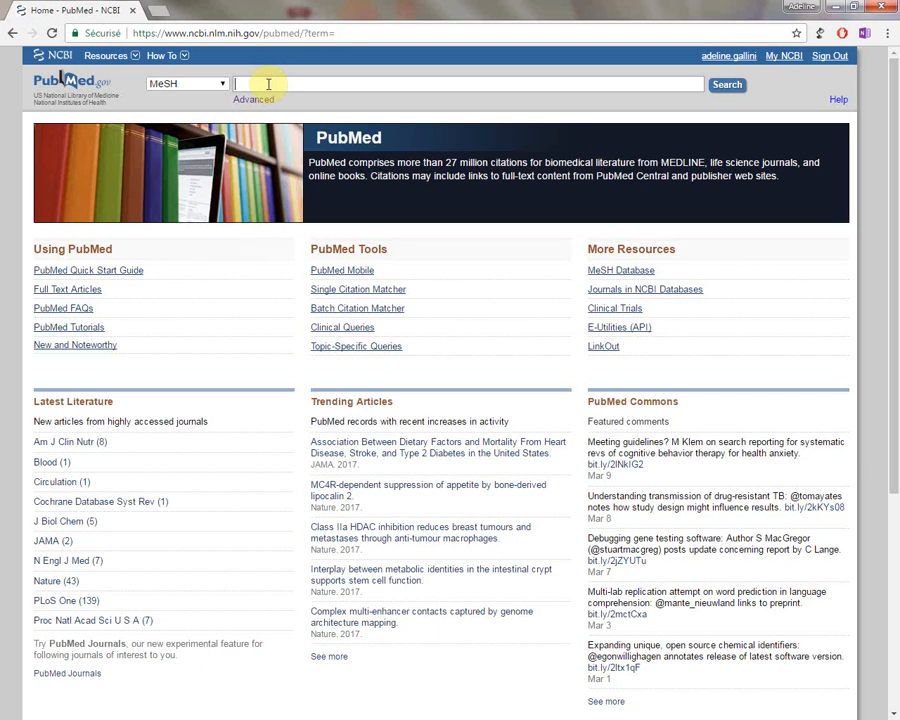
pyautogui.write('dementia')
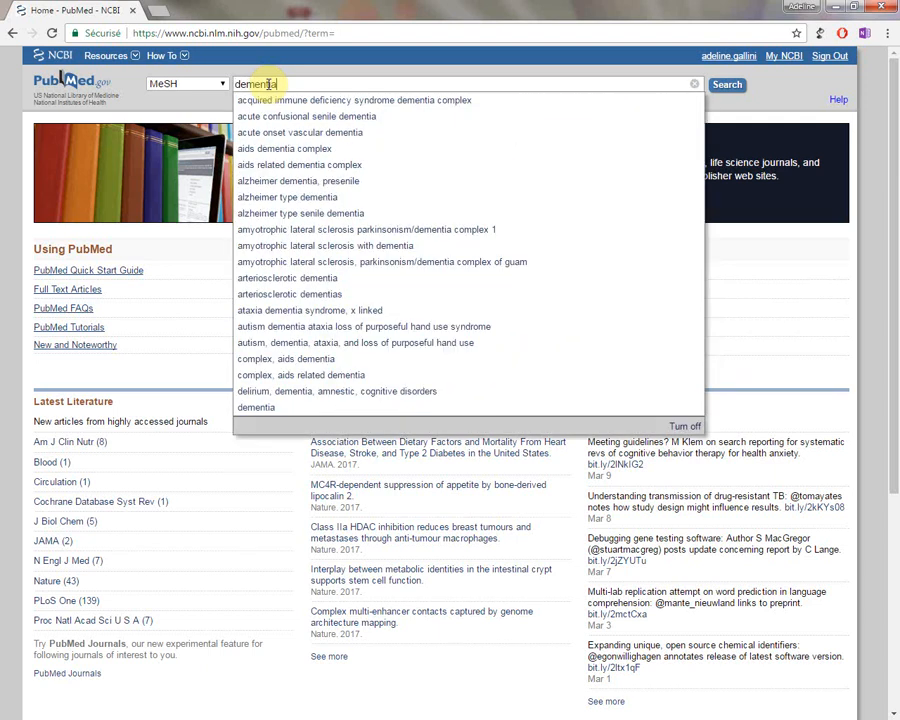
pyautogui.press('Return')
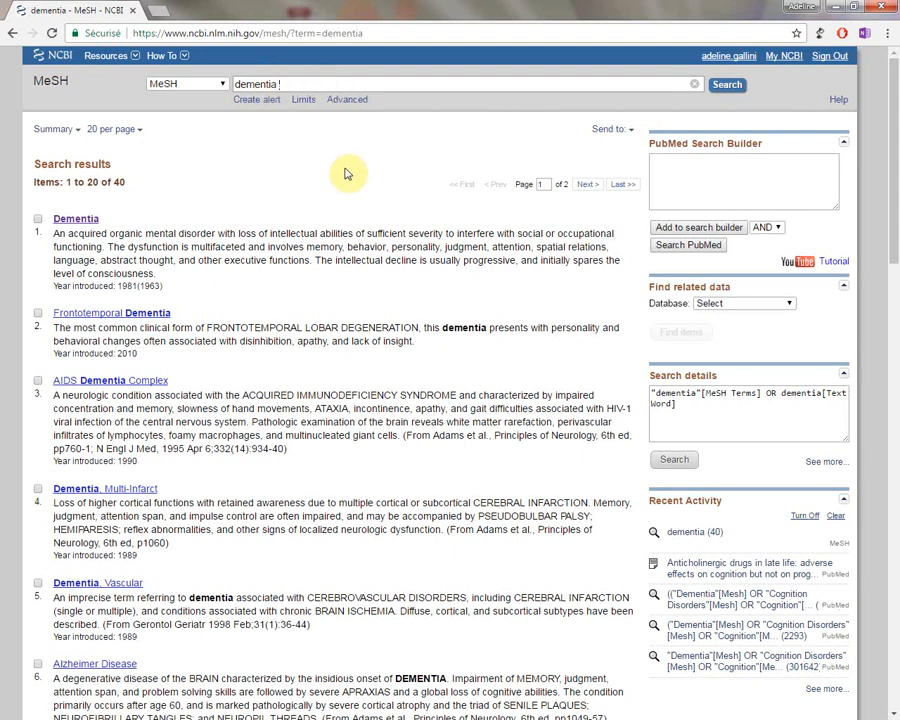
# - Open the Dementia MeSH record and add the term to the PubMed search builder
pyautogui.click(84, 220)
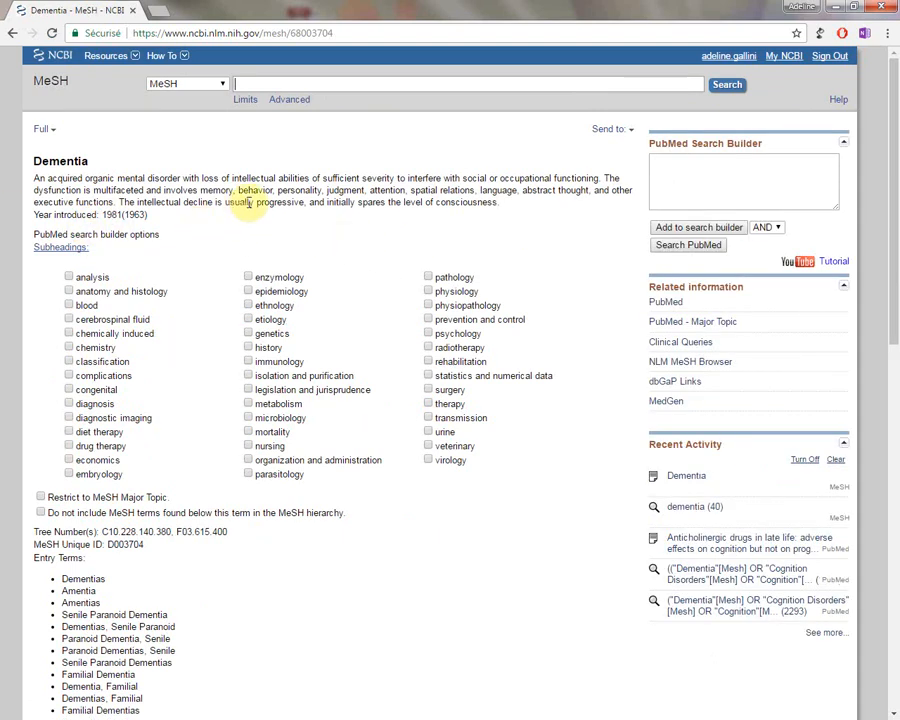
pyautogui.scroll(-1, 268, 238)
pyautogui.scroll(-2, 268, 238)
pyautogui.scroll(2, 680, 184)
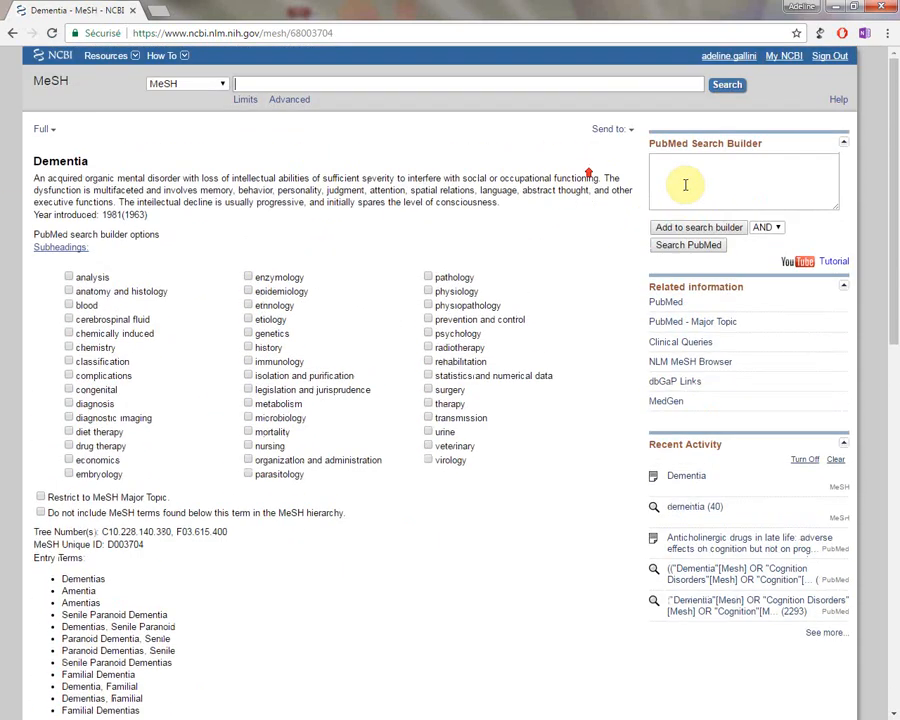
pyautogui.click(718, 229)
# - Search MeSH for "cognition" and open the Cognition record
pyautogui.click(331, 81)
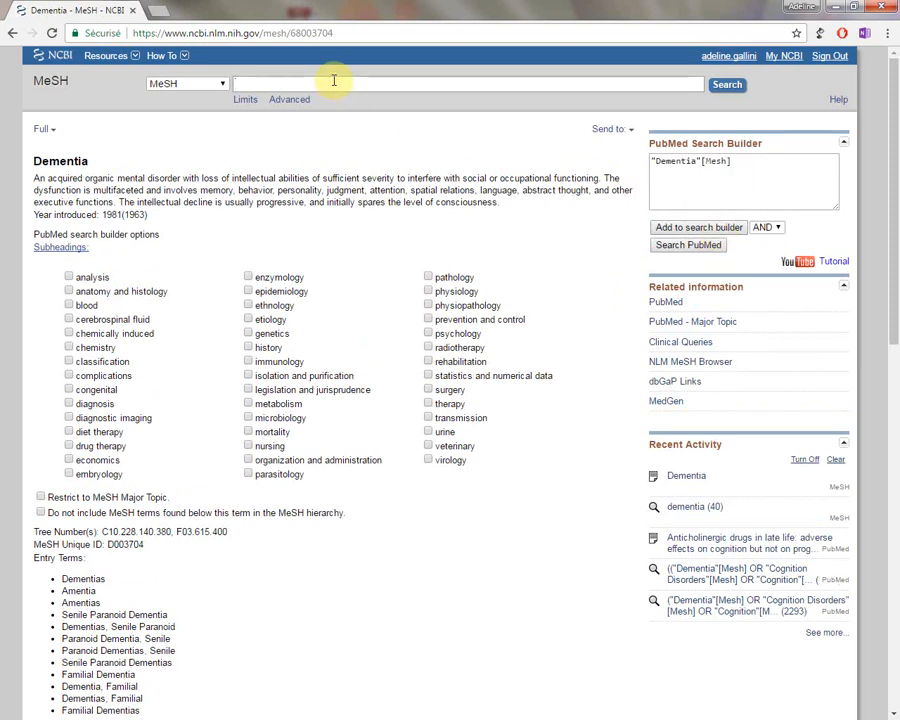
pyautogui.write('co')
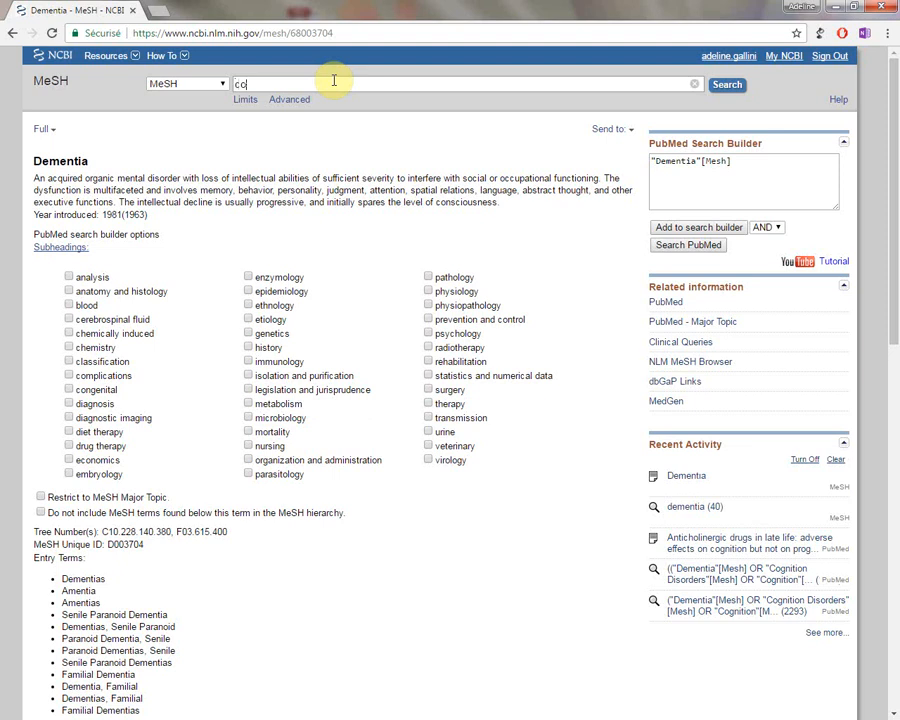
pyautogui.write('gnition')
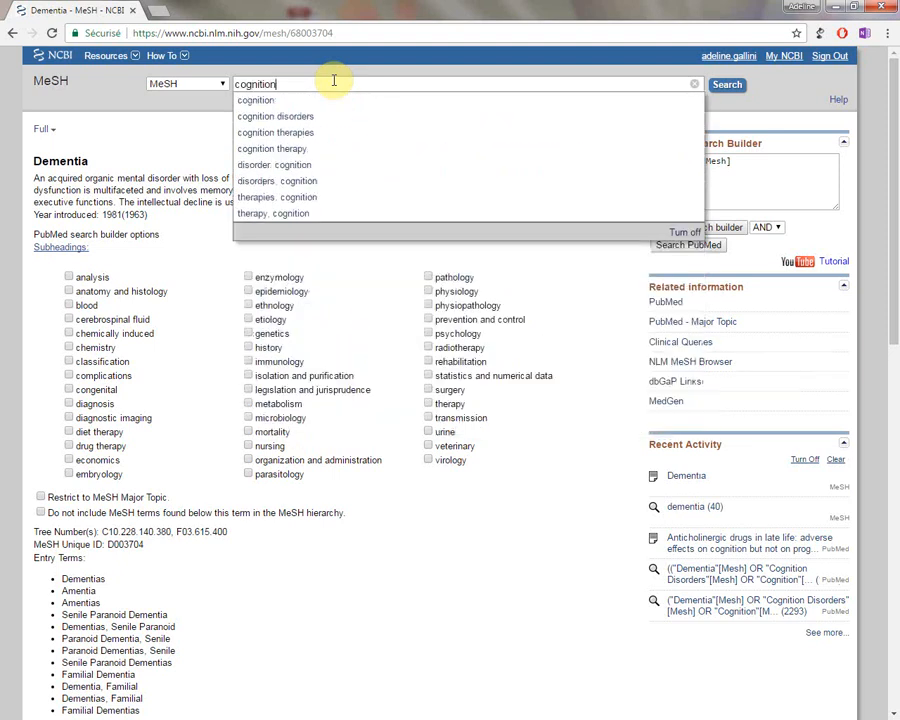
pyautogui.press('Return')
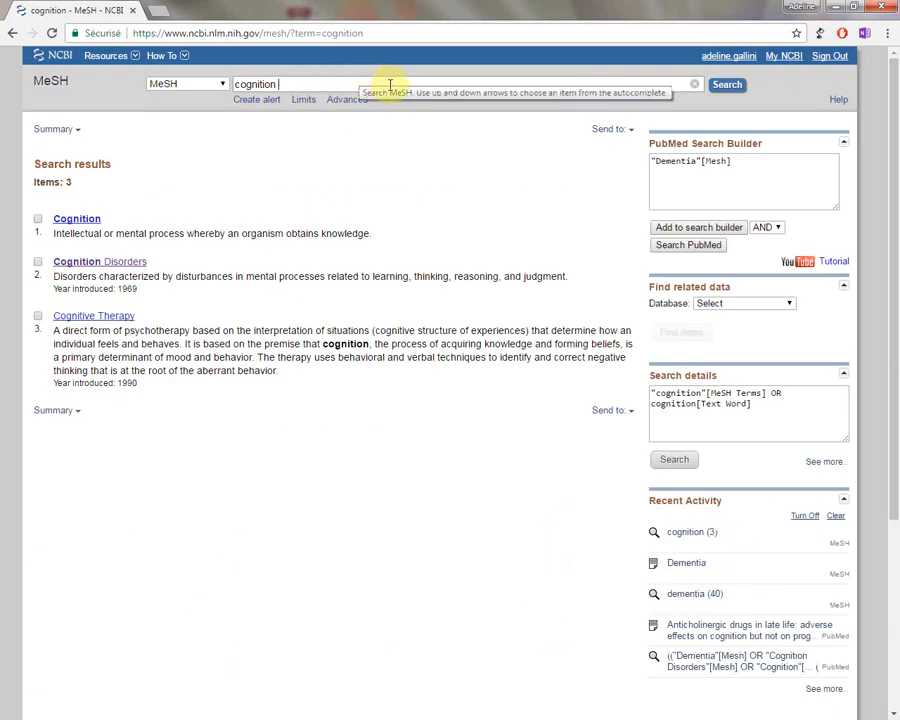
pyautogui.click(73, 221)
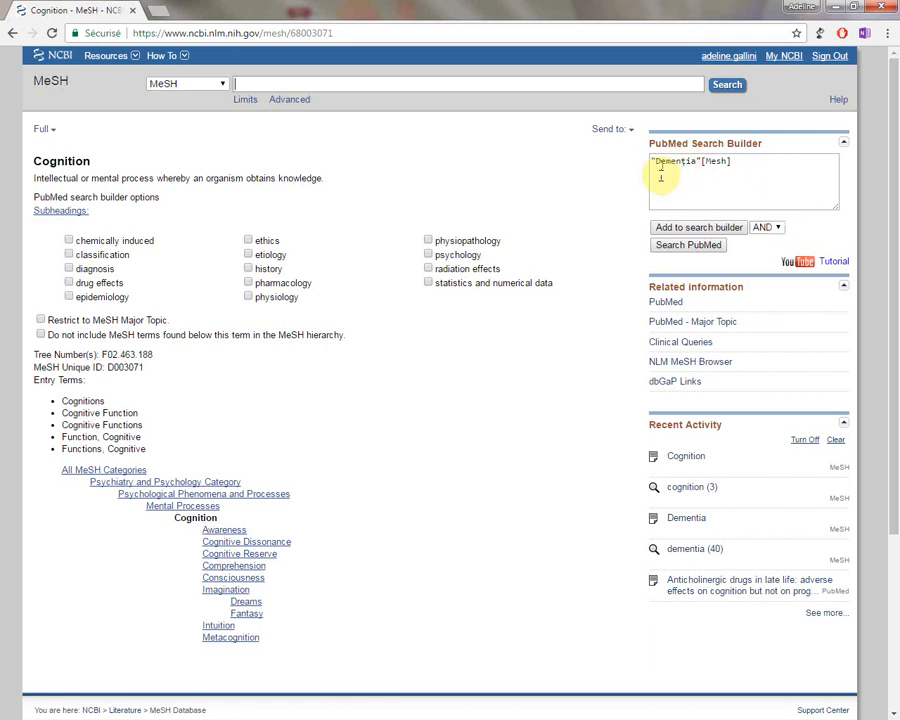
# - Add the Cognition term to the PubMed search builder with the OR operator
pyautogui.click(776, 228)
pyautogui.click(777, 251)
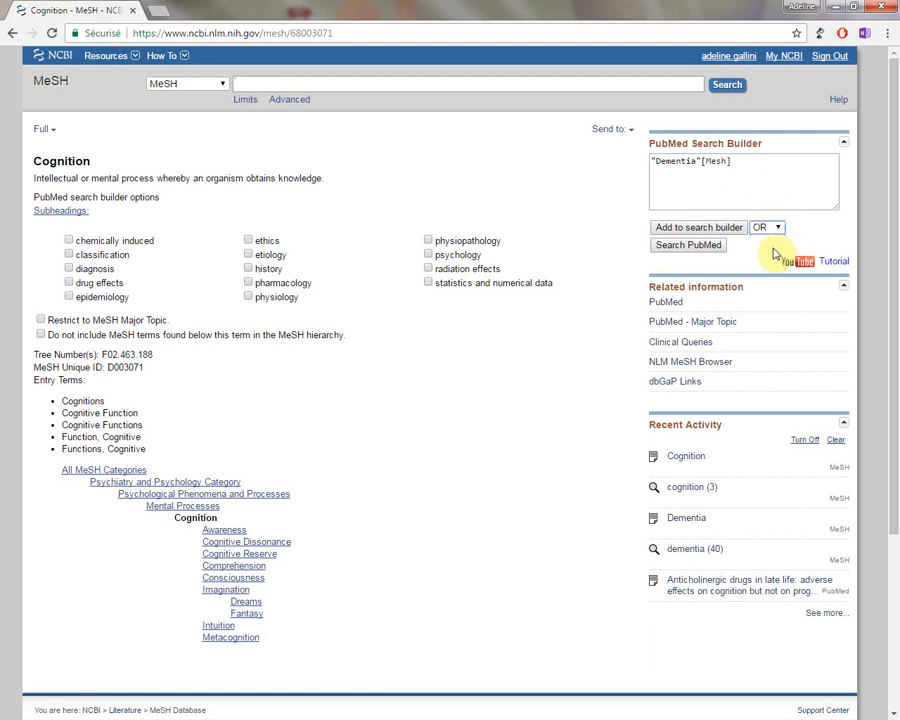
pyautogui.click(726, 229)
pyautogui.moveTo(739, 161); pyautogui.dragTo(711, 164)
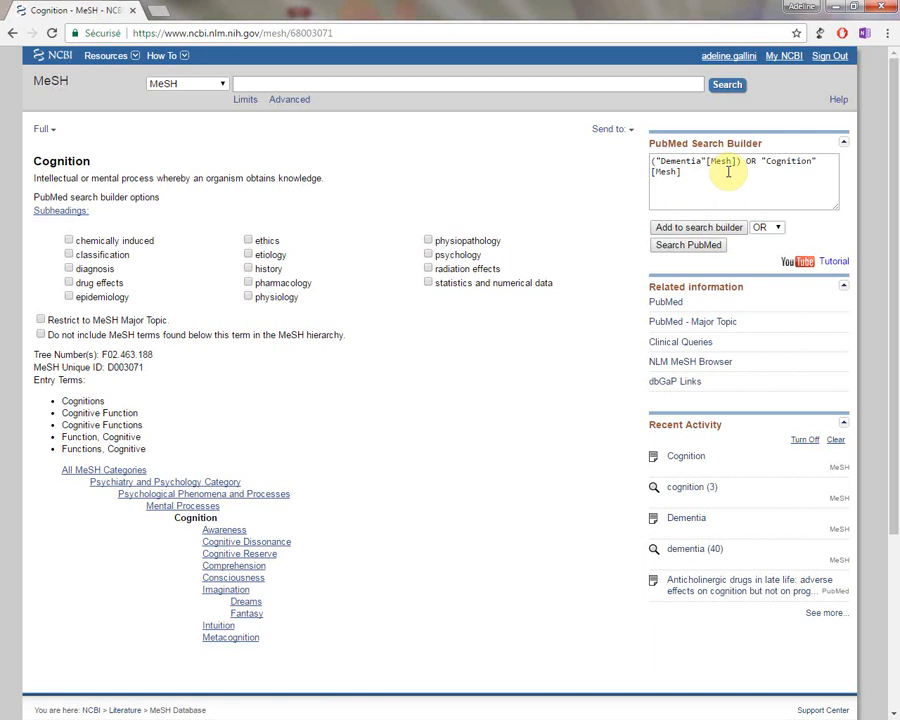
# - Search MeSH for "cognition" again and open the Cognition Disorders record
pyautogui.click(300, 83)
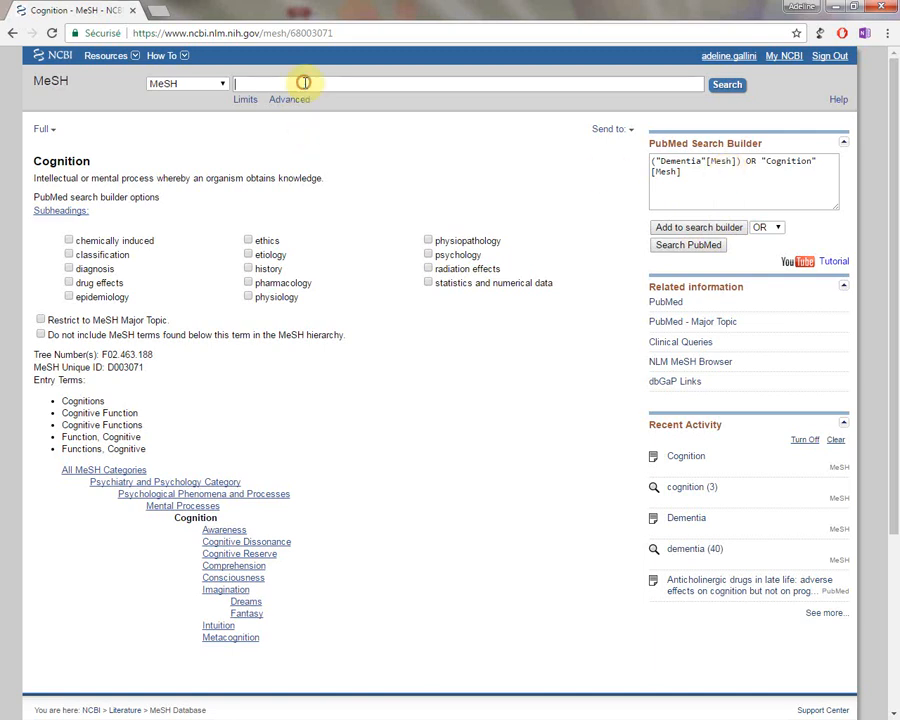
pyautogui.write('cognition$')
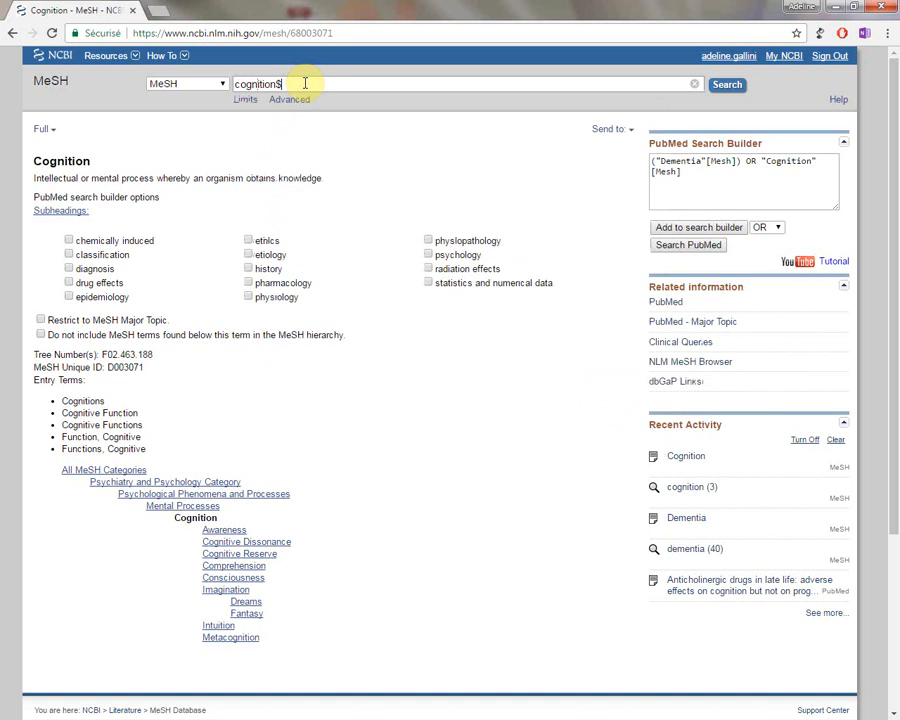
pyautogui.press('BackSpace')
pyautogui.press('Return')
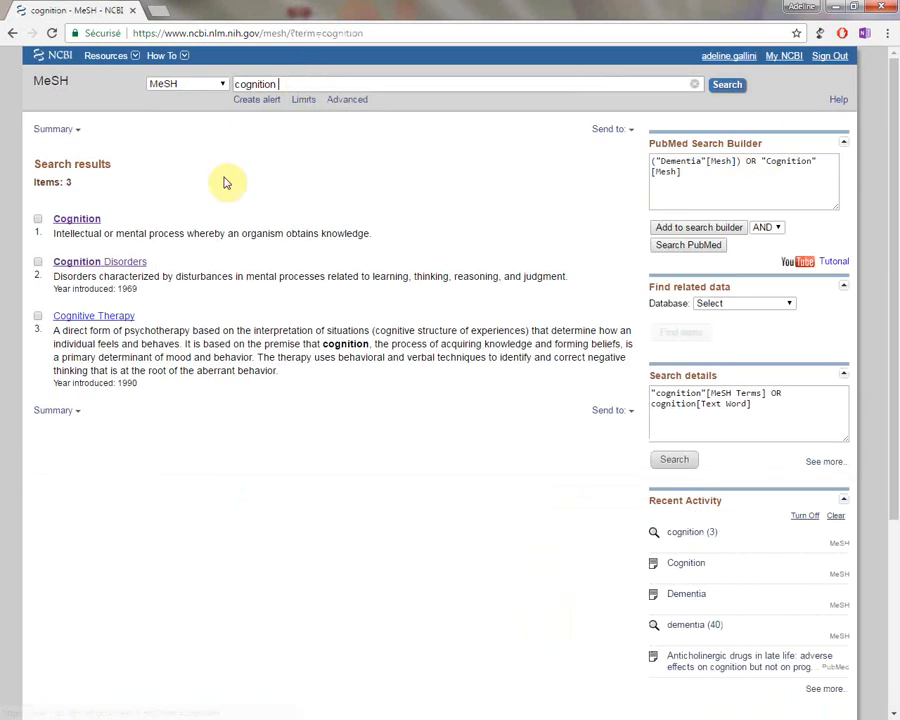
pyautogui.click(131, 263)
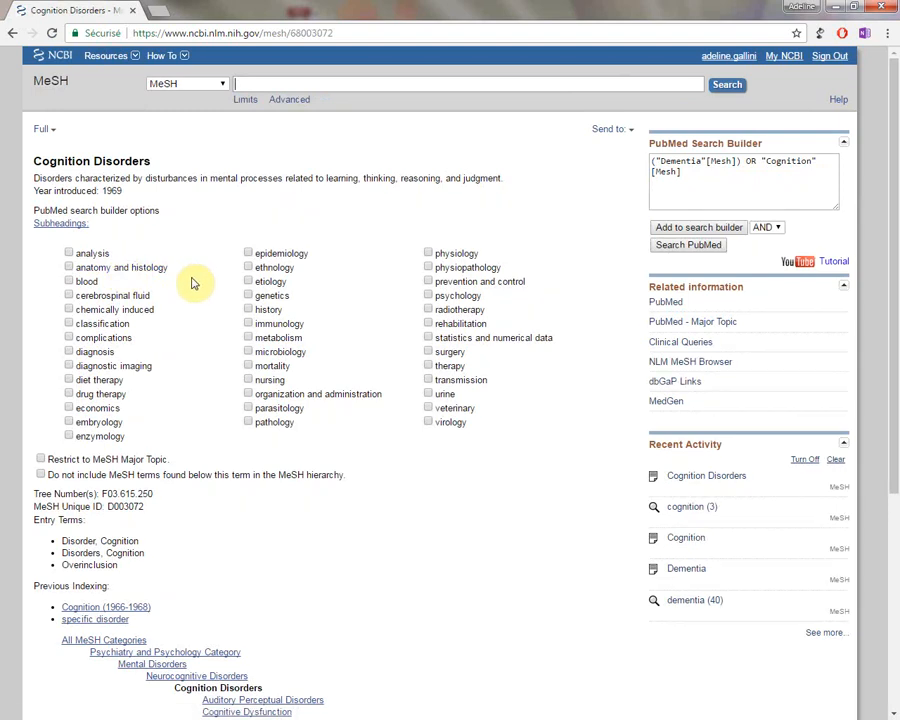
# - Add Cognition Disorders to the search builder with OR and run the combined query in PubMed
pyautogui.click(772, 228)
pyautogui.click(760, 245)
pyautogui.click(727, 227)
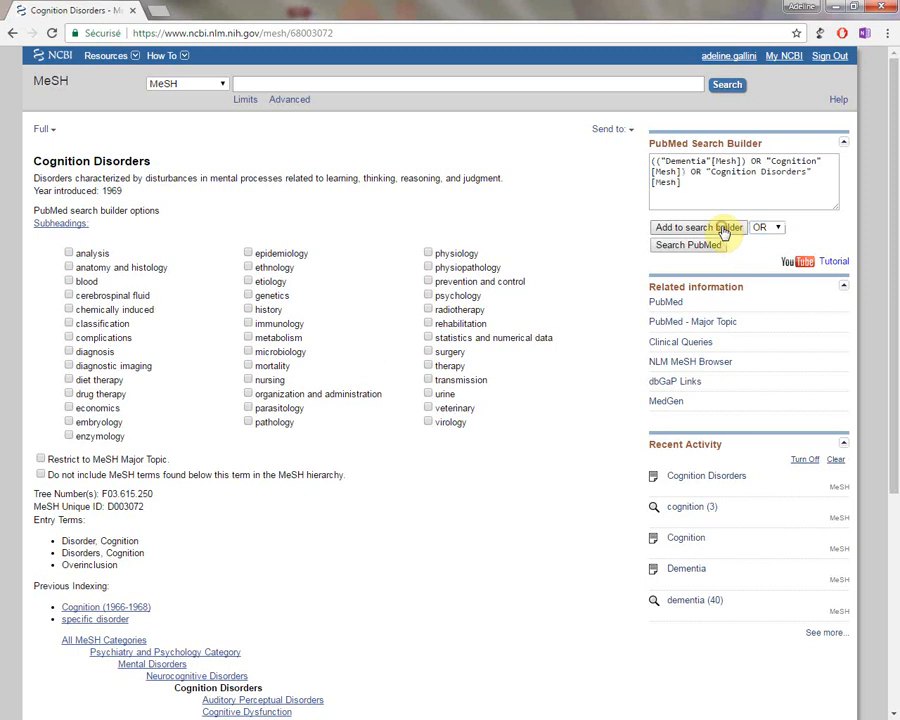
pyautogui.doubleClick(696, 173)
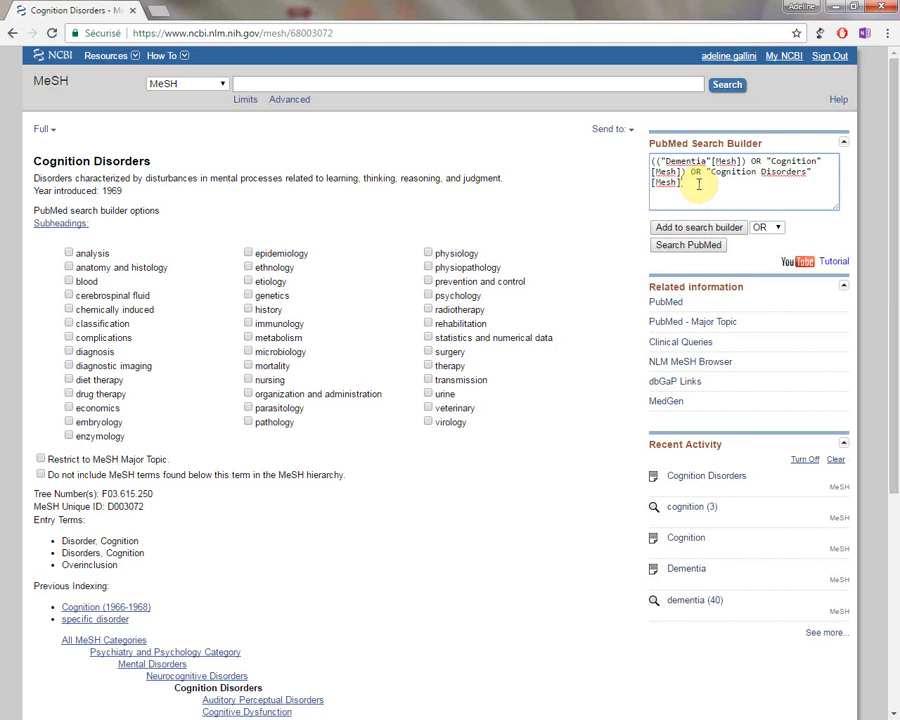
pyautogui.click(710, 252)
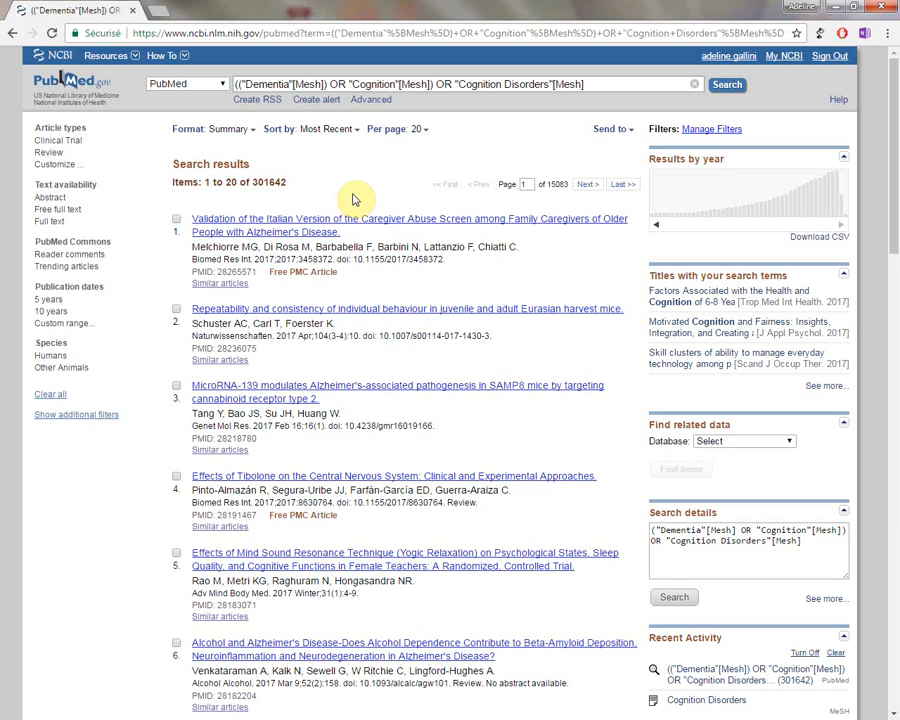
# - In the advanced search builder, set the first row to MeSH Terms with "cholinergic antagonists"
pyautogui.click(369, 103)
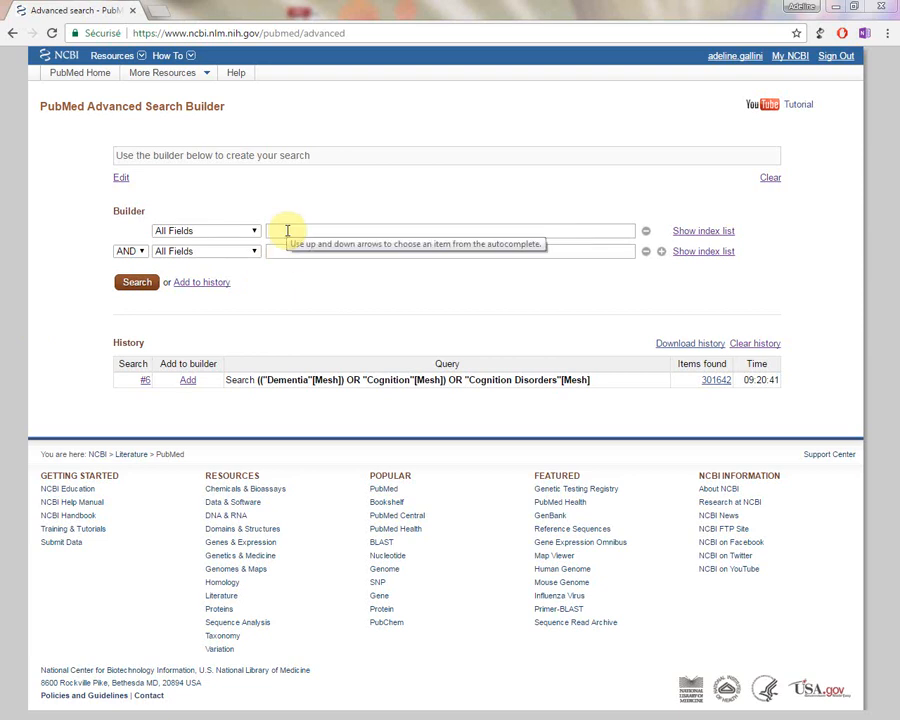
pyautogui.click(256, 232)
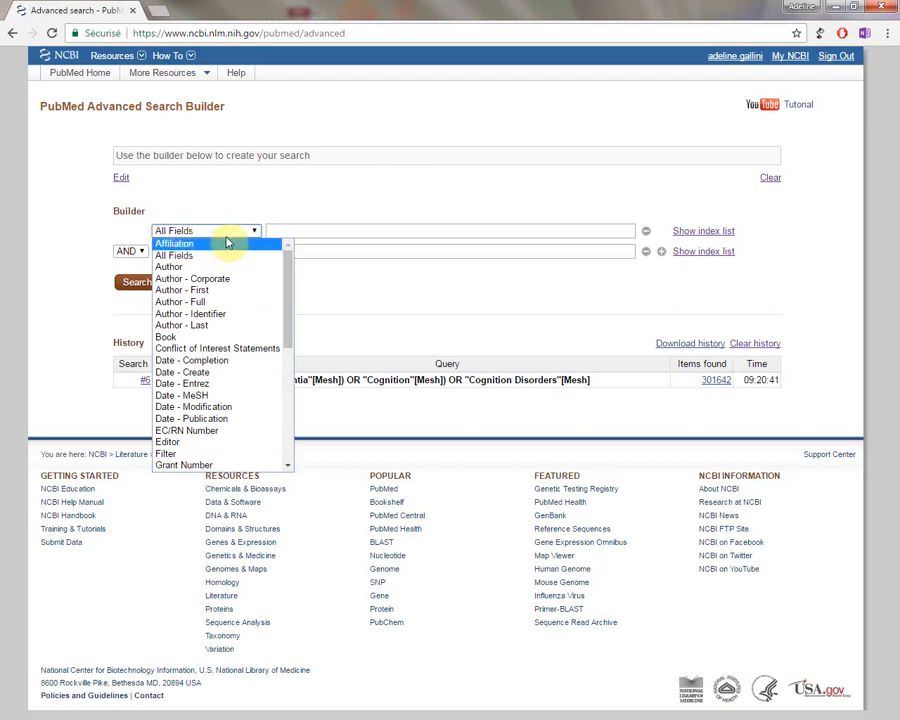
pyautogui.moveTo(290, 275); pyautogui.dragTo(293, 357)
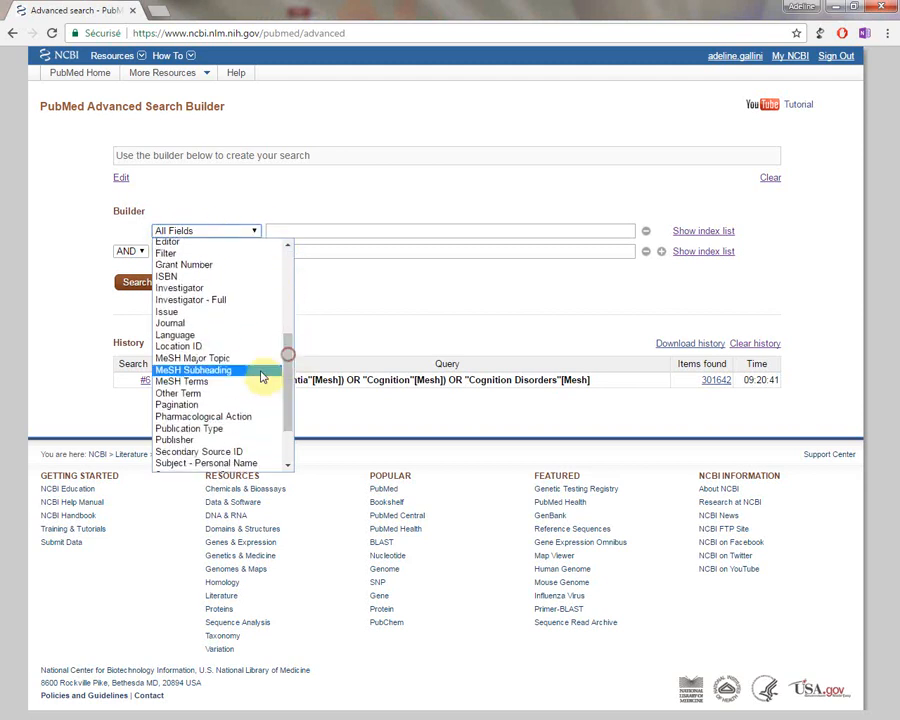
pyautogui.click(258, 384)
pyautogui.click(308, 231)
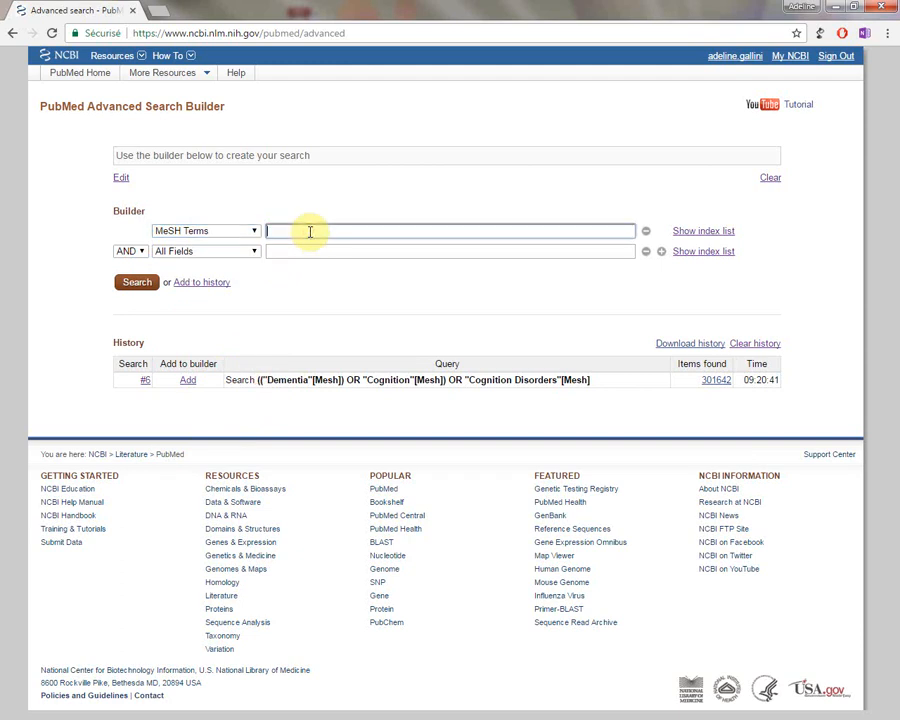
pyautogui.write('ch')
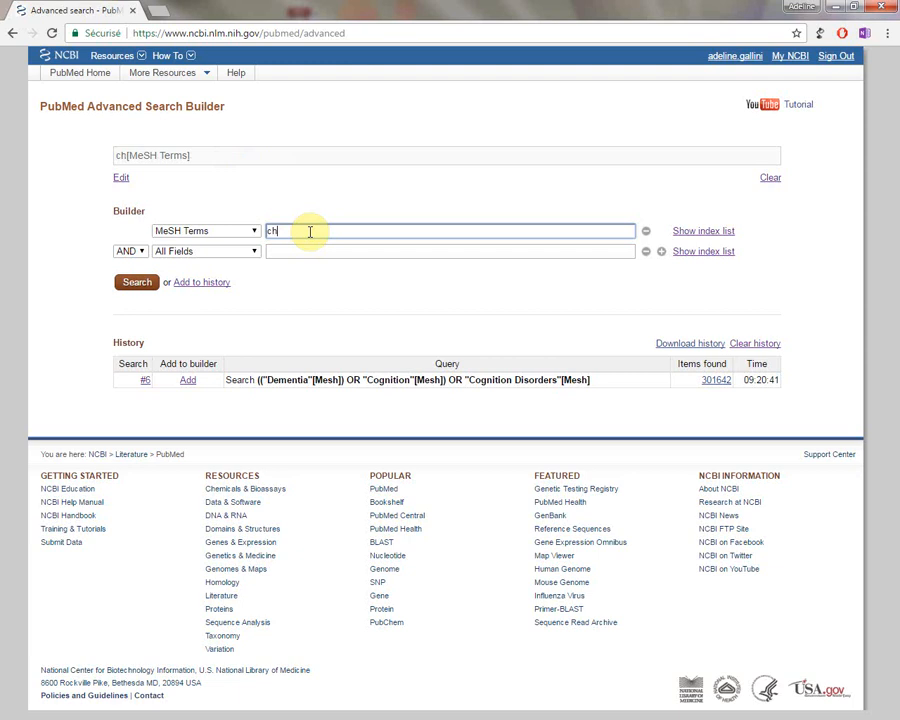
pyautogui.write('olinergic')
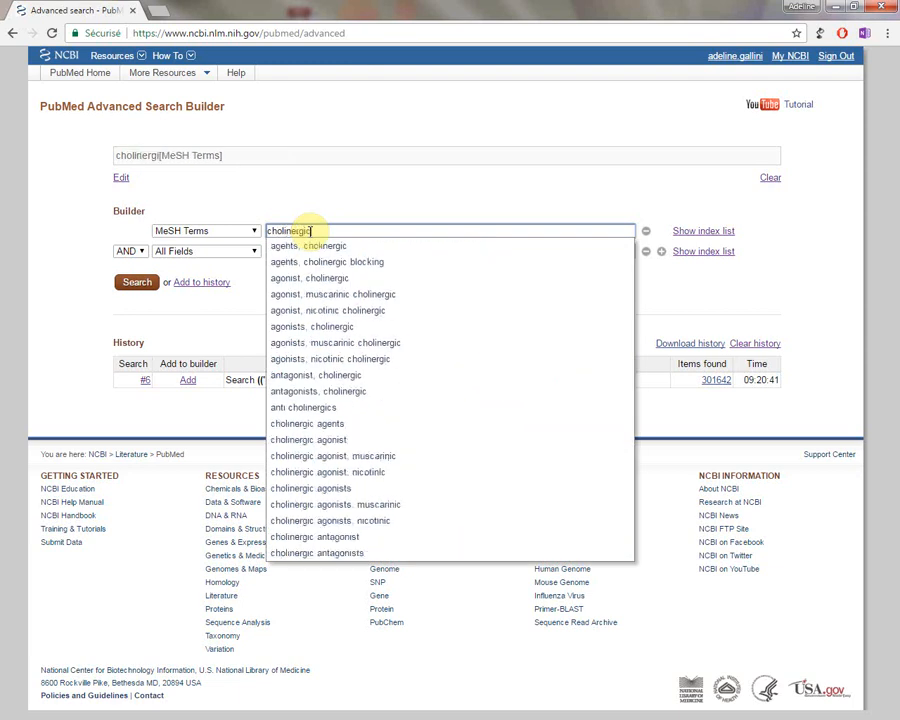
pyautogui.write(' ant')
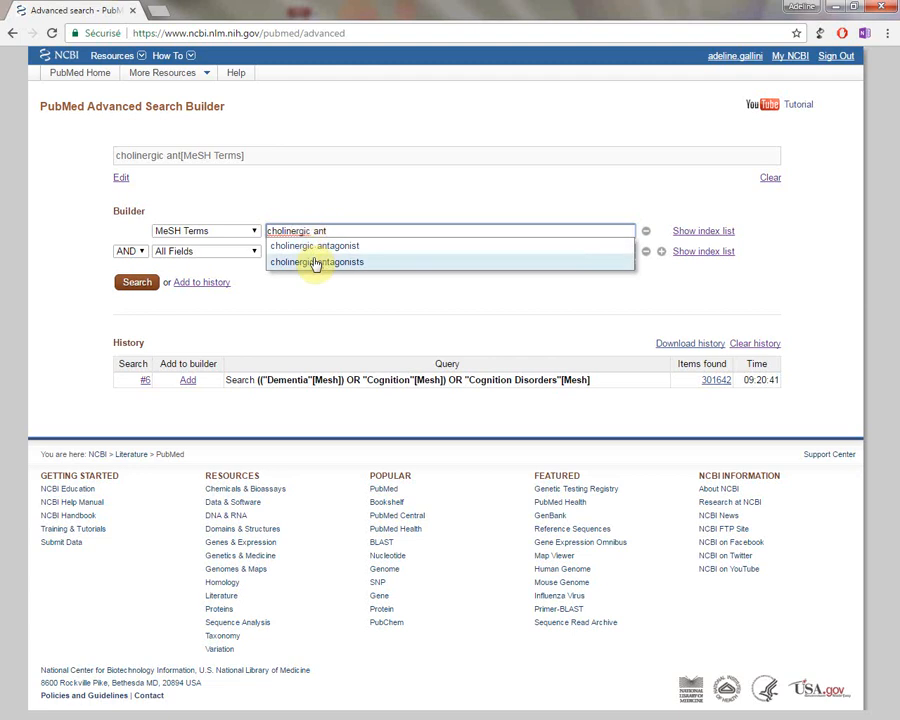
pyautogui.click(314, 262)
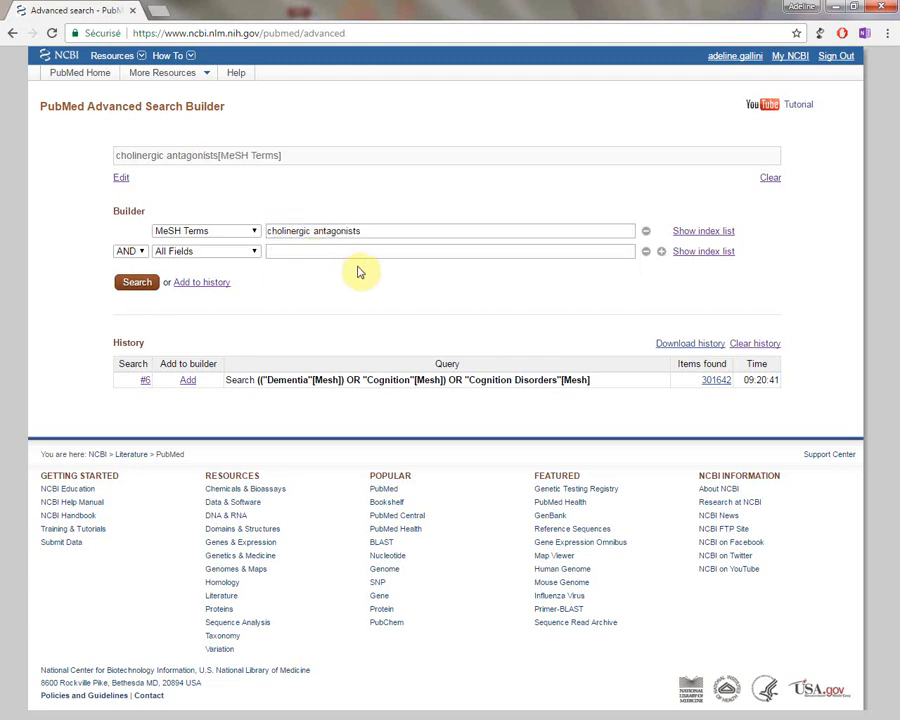
# - Set the second builder row to OR, MeSH Terms, with "atropine derivatives"
pyautogui.click(134, 251)
pyautogui.click(130, 270)
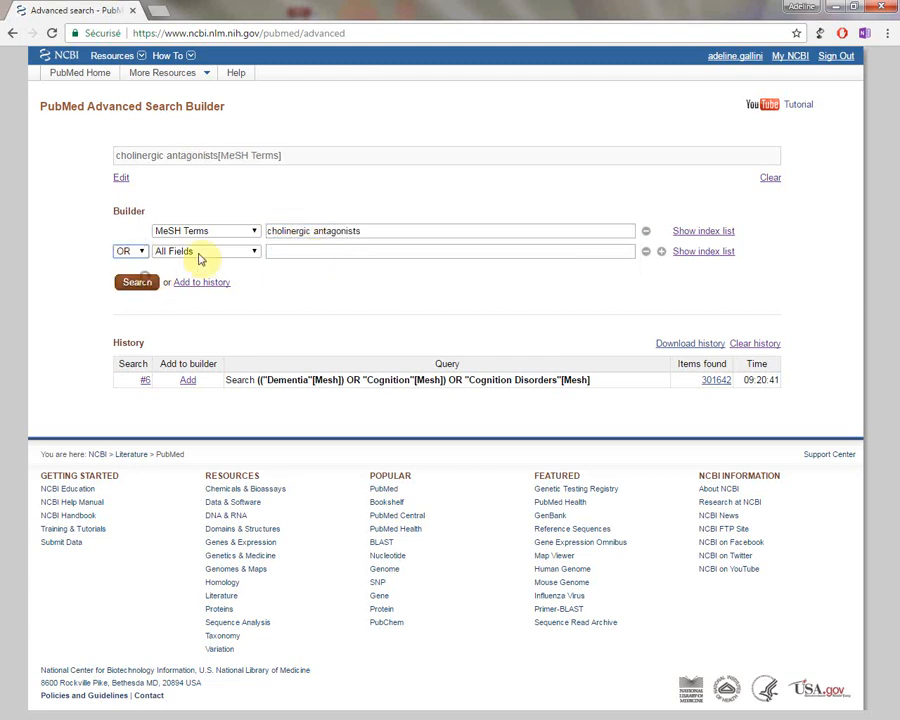
pyautogui.click(201, 251)
pyautogui.moveTo(286, 306); pyautogui.dragTo(272, 397)
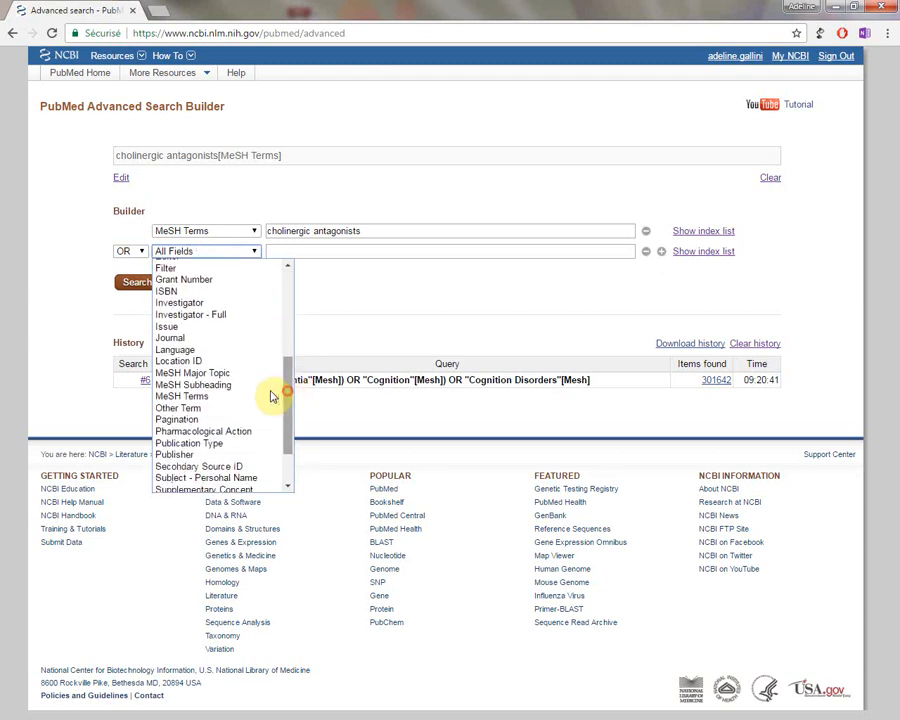
pyautogui.click(262, 396)
pyautogui.click(300, 254)
pyautogui.write('a')
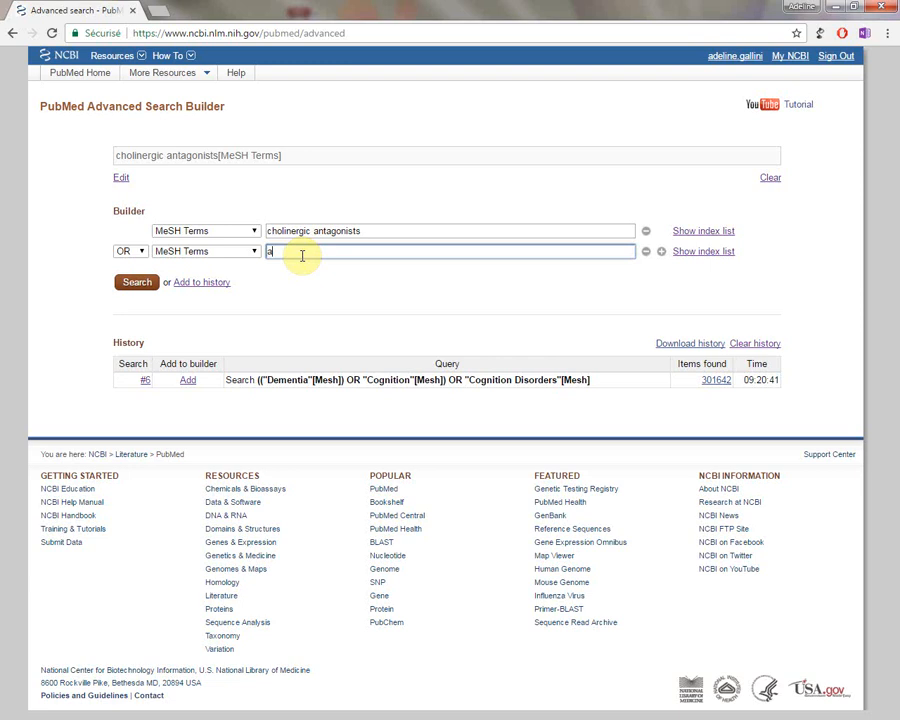
pyautogui.write('tropine der')
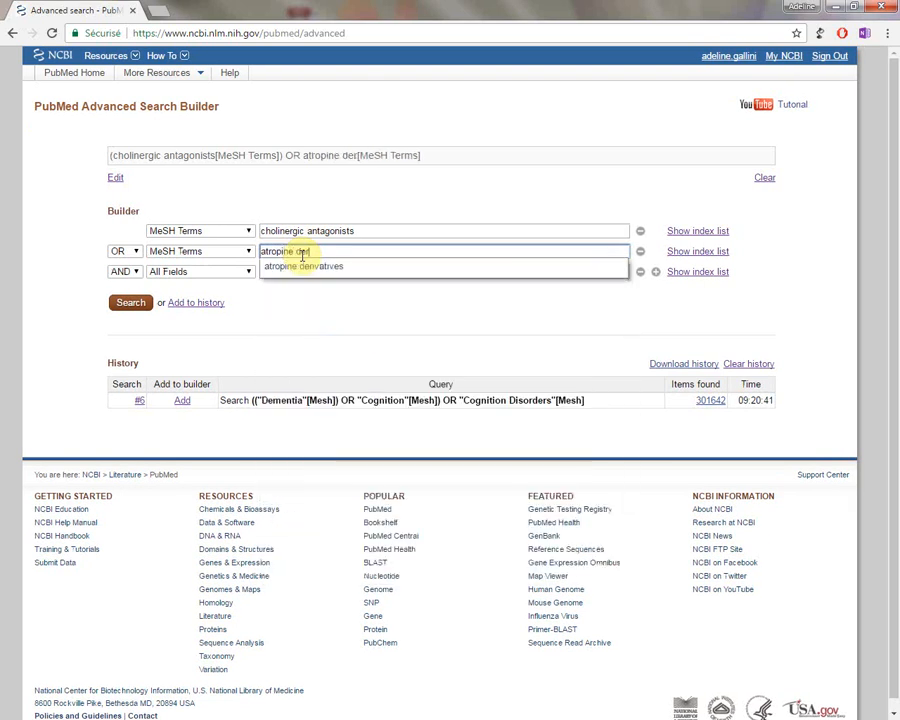
pyautogui.click(306, 269)
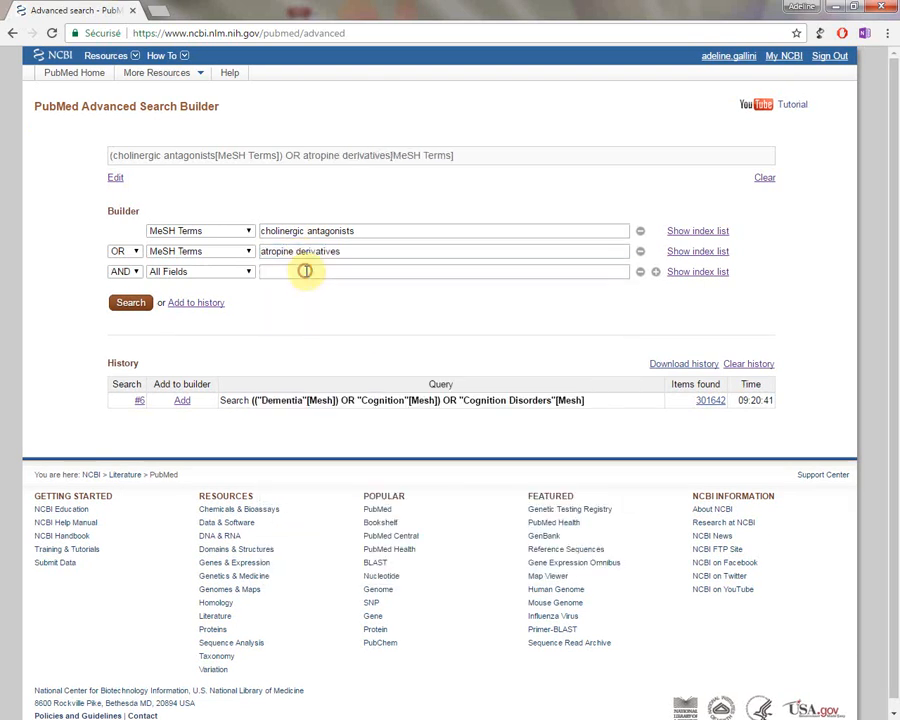
# - Run the cholinergic antagonists OR atropine derivatives search and return to the advanced search builder
pyautogui.click(139, 305)
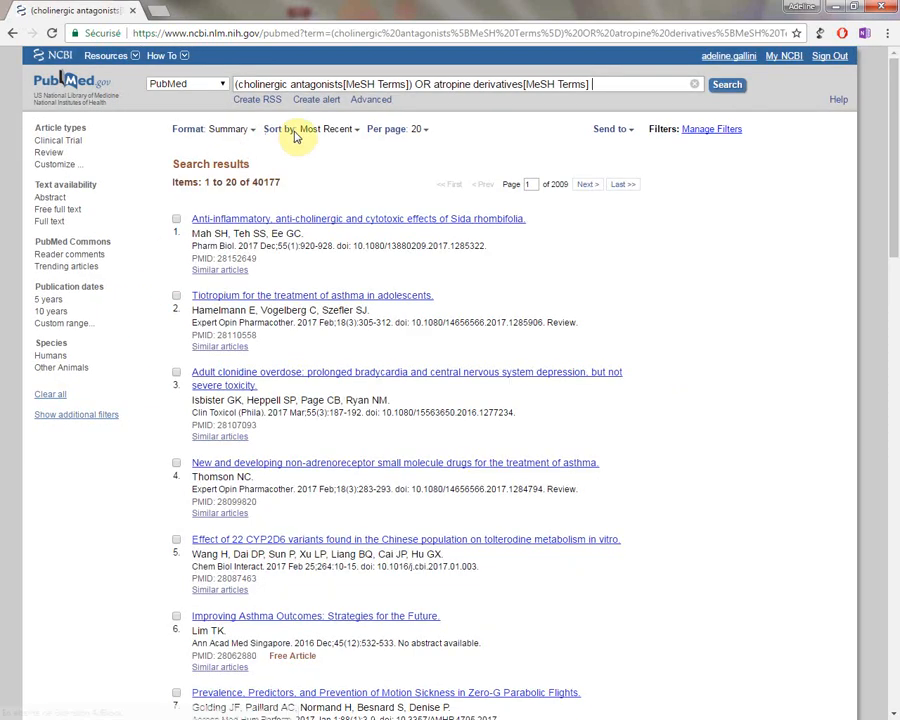
pyautogui.click(382, 104)
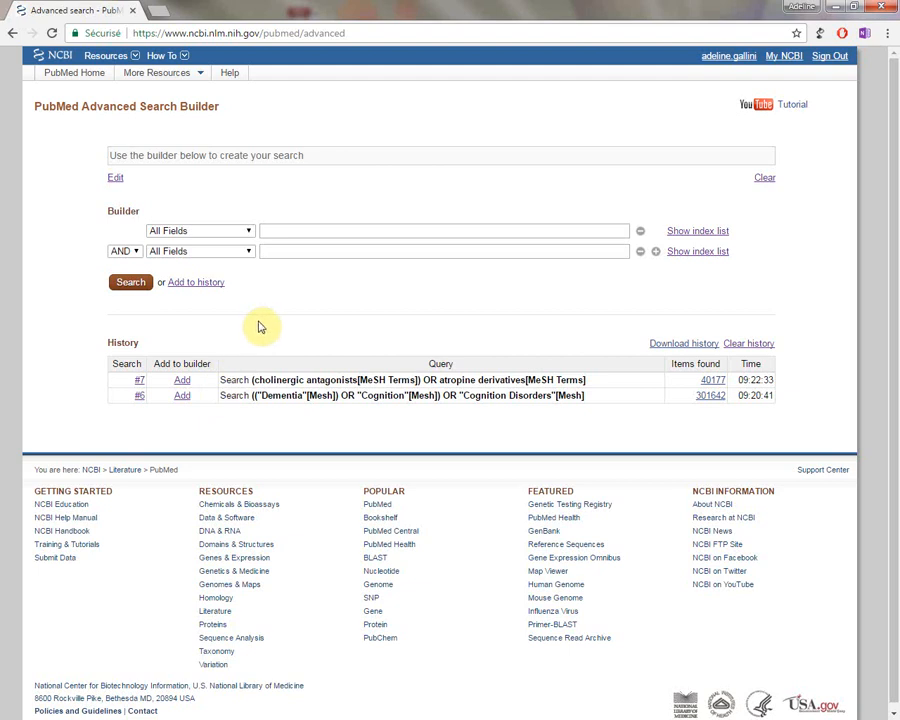
# - Run an advanced search with the first row set to MeSH Terms "aged" and return to the advanced search builder
pyautogui.click(249, 232)
pyautogui.moveTo(283, 281); pyautogui.dragTo(341, 358)
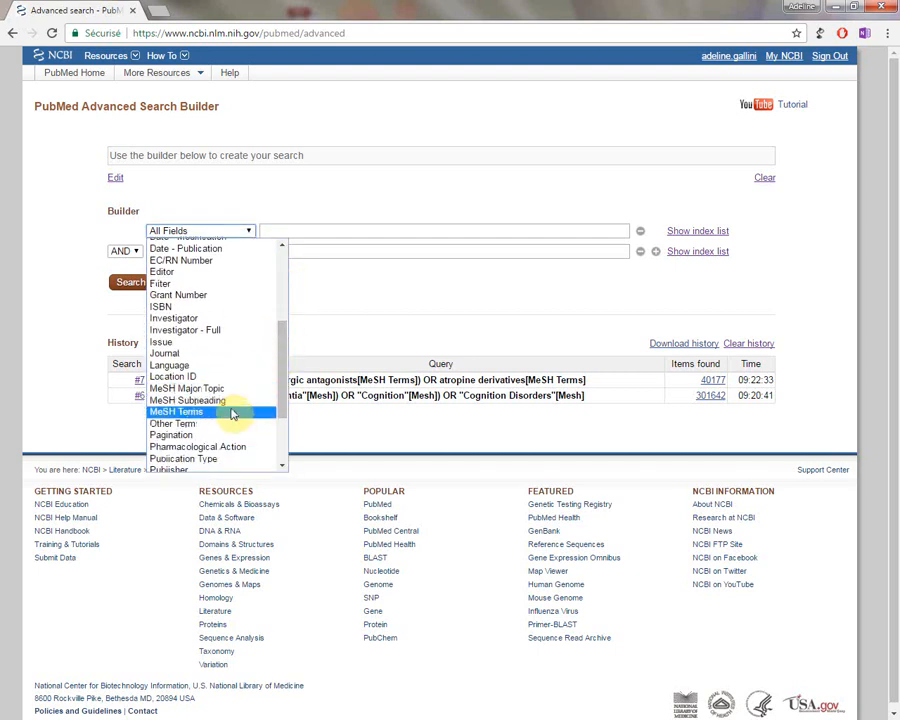
pyautogui.click(236, 356)
pyautogui.click(301, 229)
pyautogui.write('aged')
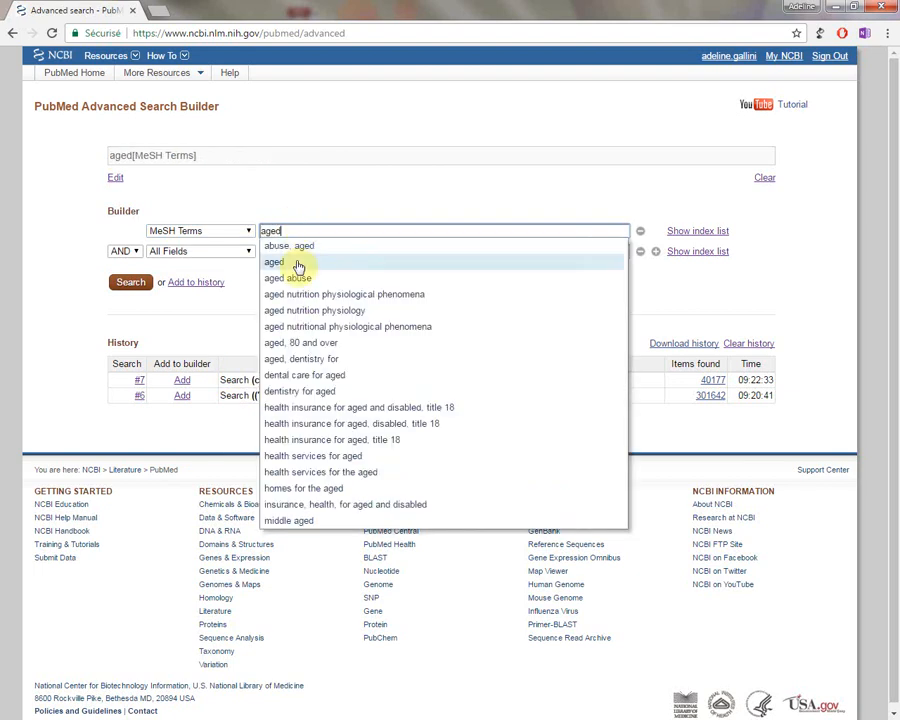
pyautogui.click(296, 260)
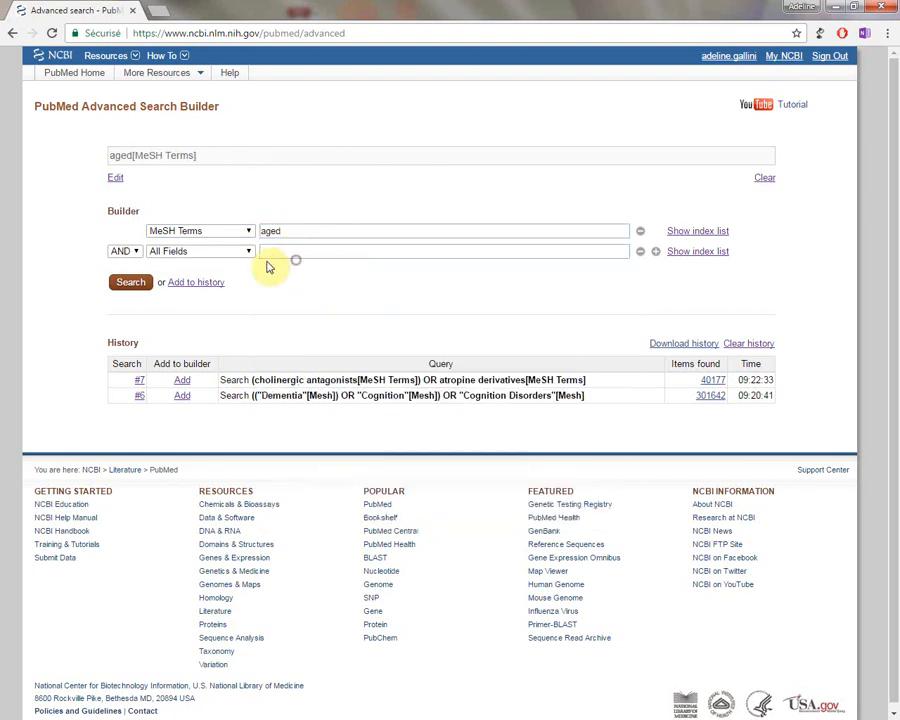
pyautogui.click(130, 284)
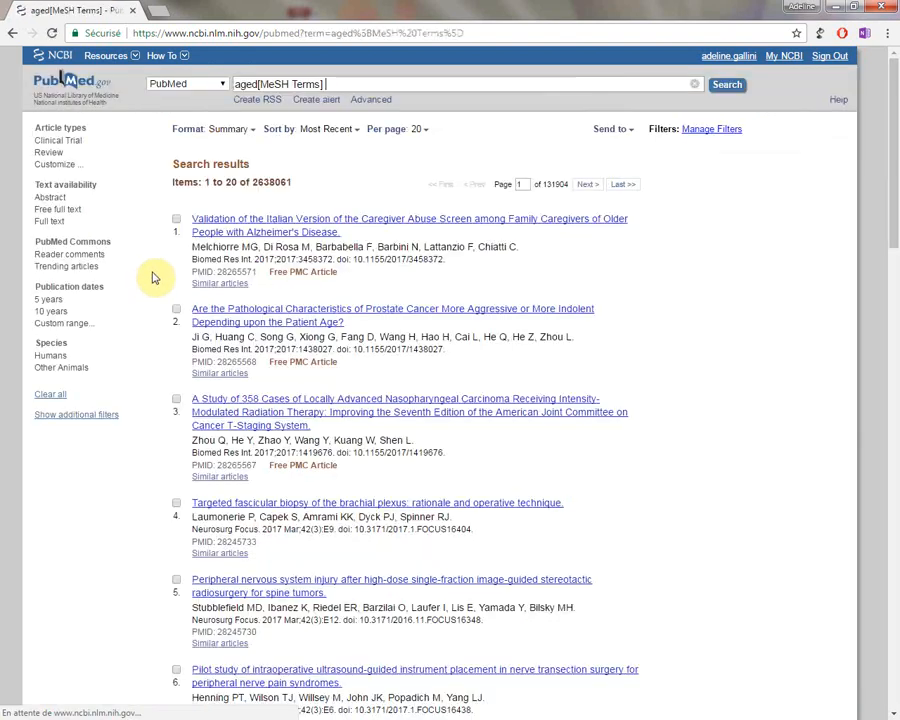
pyautogui.click(384, 103)
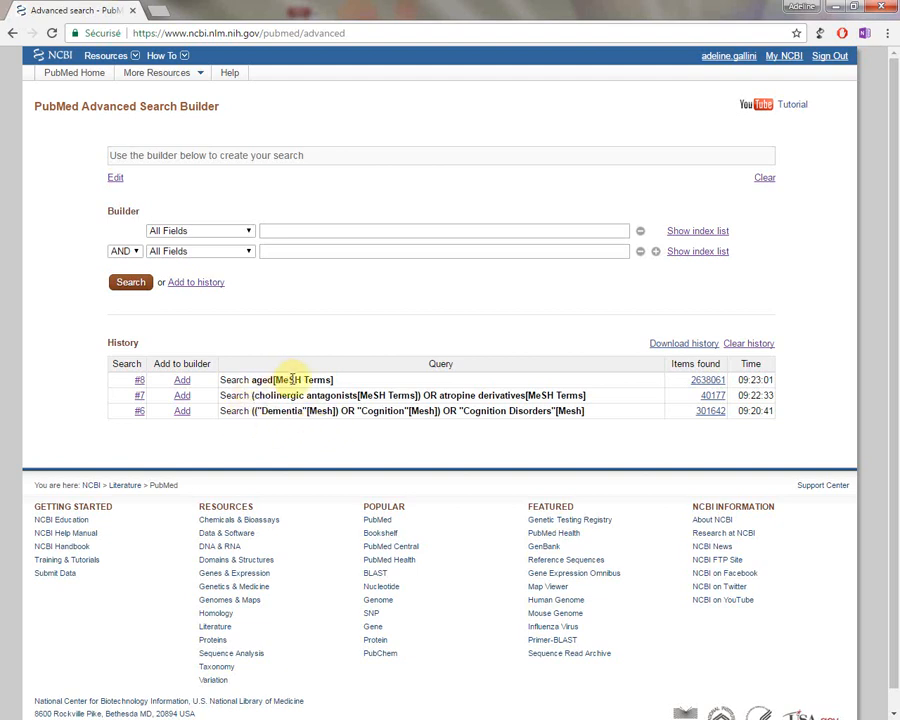
# - Add the dementia/cognition, cholinergic antagonists/atropine derivatives and aged searches from the history to the builder, joined with AND
pyautogui.click(183, 413)
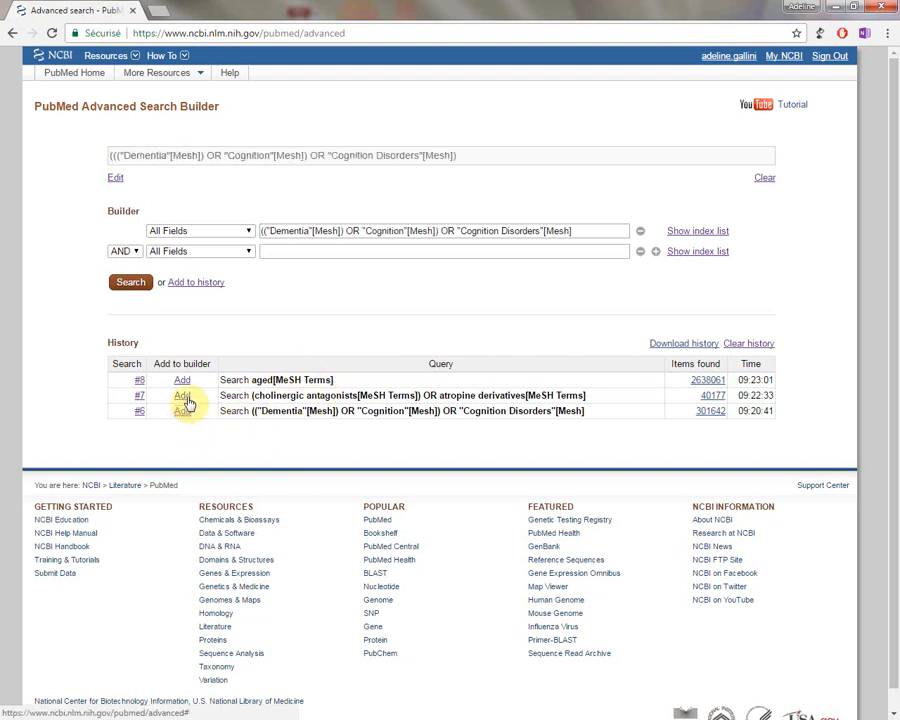
pyautogui.click(184, 397)
pyautogui.click(182, 414)
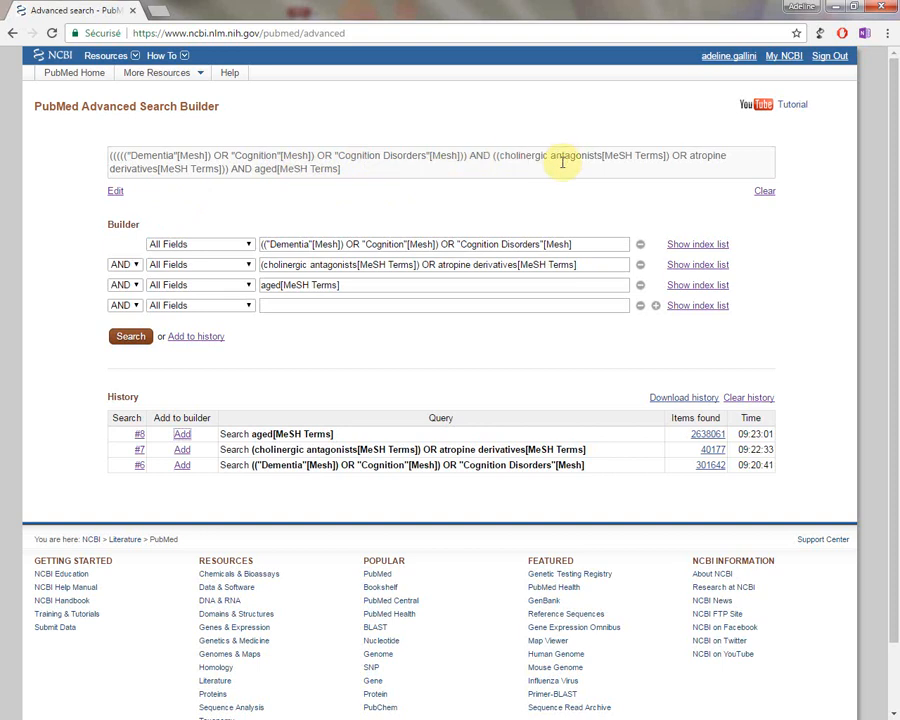
# - Open the combined query for manual editing and remove the four surplus opening parentheses before "Dementia"[Mesh]
pyautogui.click(116, 190)
pyautogui.click(138, 157)
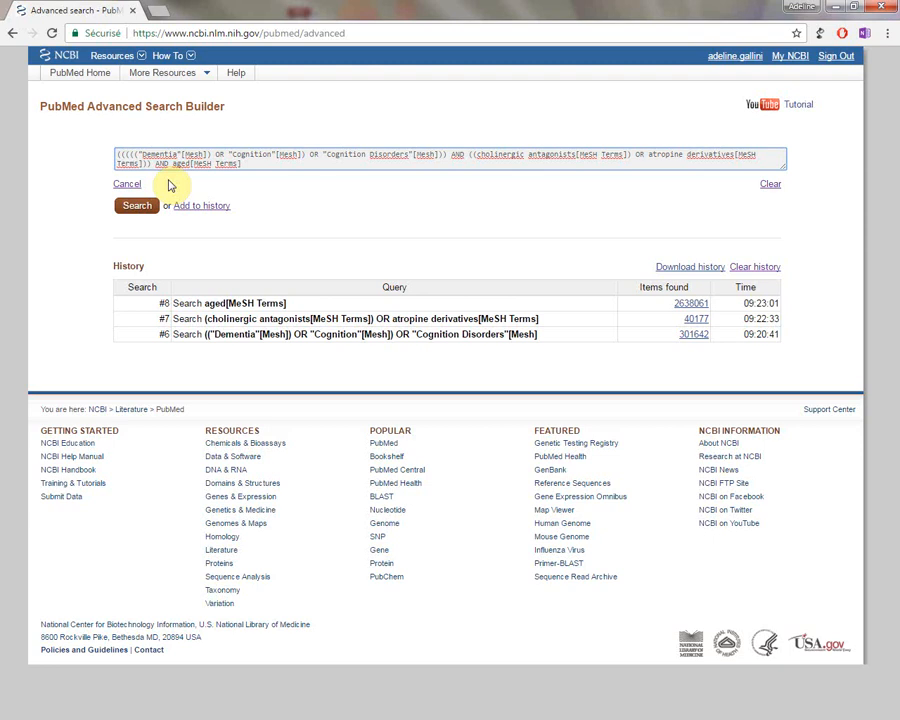
pyautogui.press('BackSpace')
pyautogui.press('BackSpace')
pyautogui.press('BackSpace')
pyautogui.press('BackSpace')
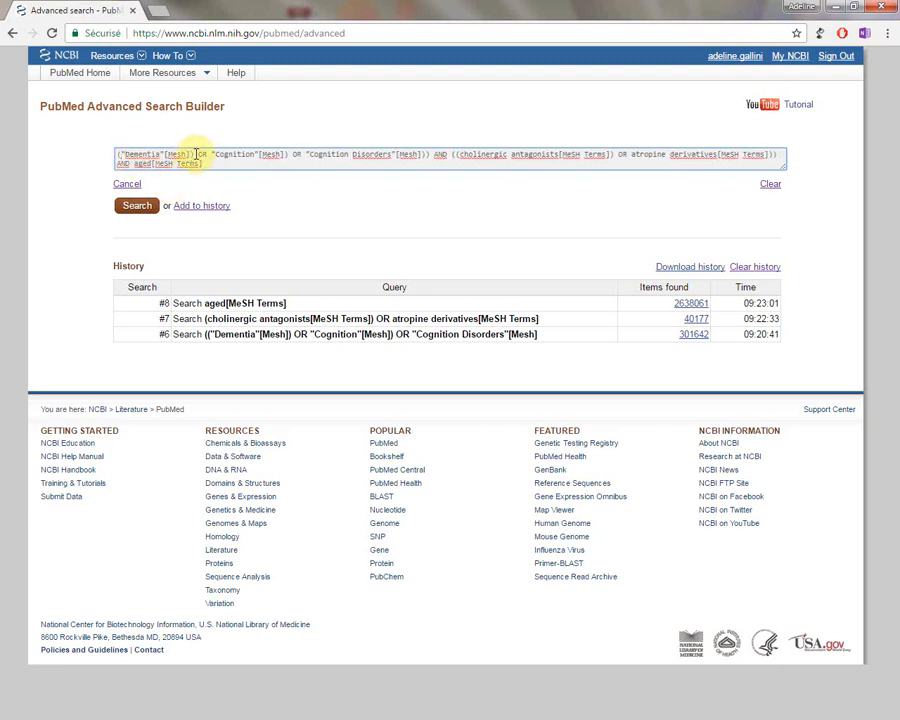
# - Remove the surplus closing parentheses after Dementia, Cognition and Cognition Disorders, leaving one that closes the whole OR group
pyautogui.click(192, 156)
pyautogui.press('BackSpace')
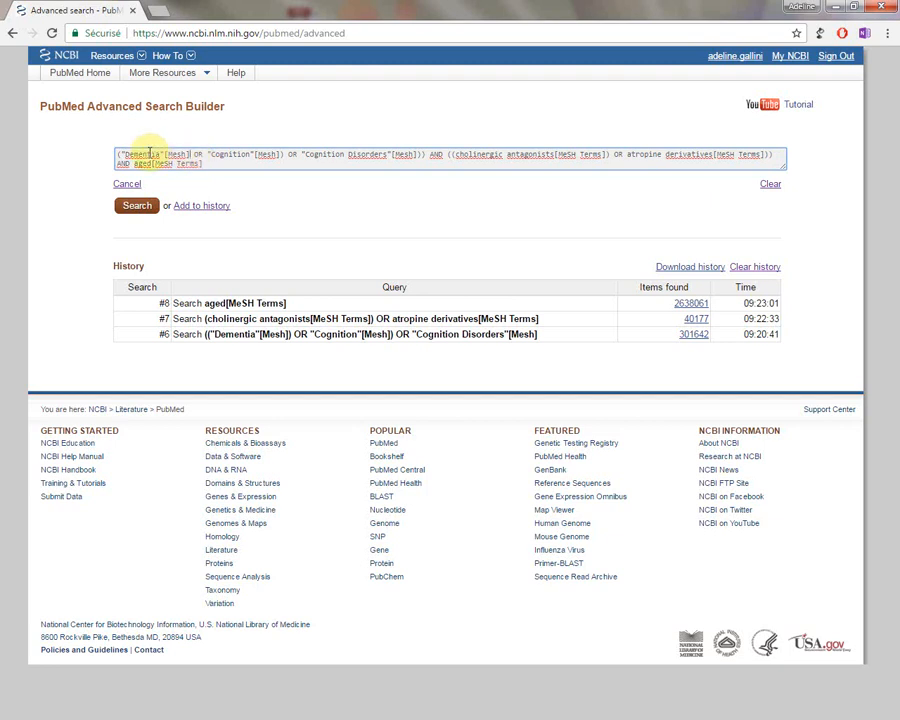
pyautogui.click(286, 157)
pyautogui.press('BackSpace')
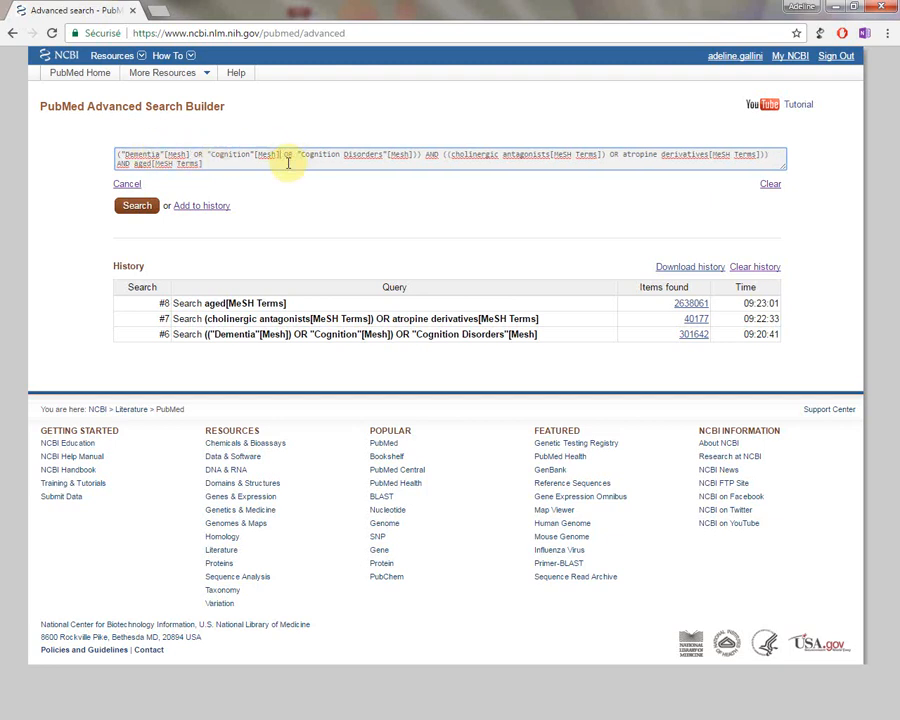
pyautogui.click(418, 157)
pyautogui.press('BackSpace')
pyautogui.click(416, 155)
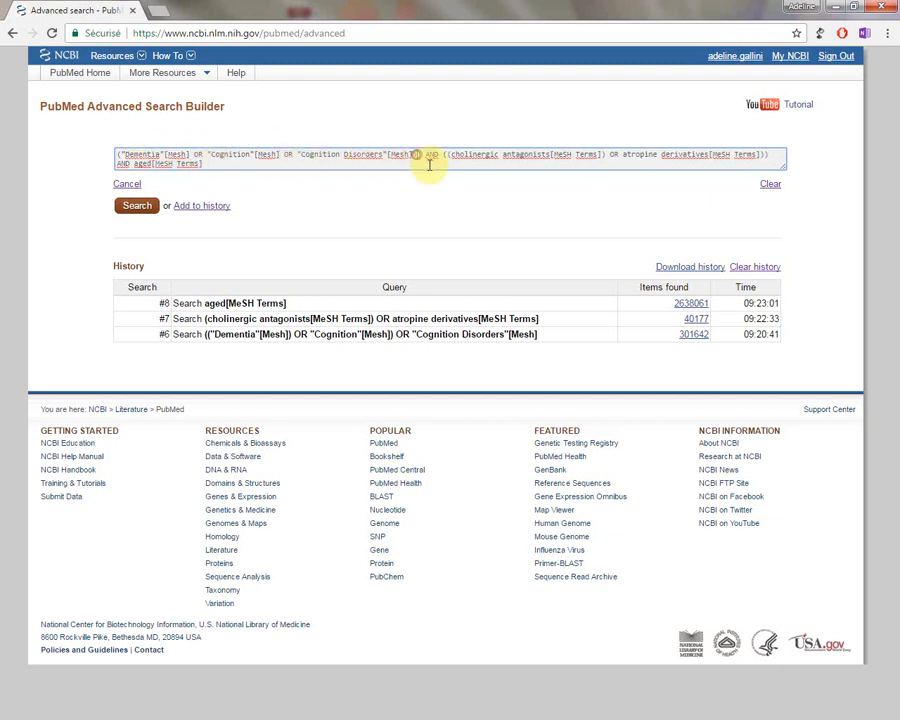
pyautogui.press('BackSpace')
# - Remove the surplus parentheses in the cholinergic antagonists OR atropine derivatives group, keeping only one outer pair
pyautogui.click(442, 156)
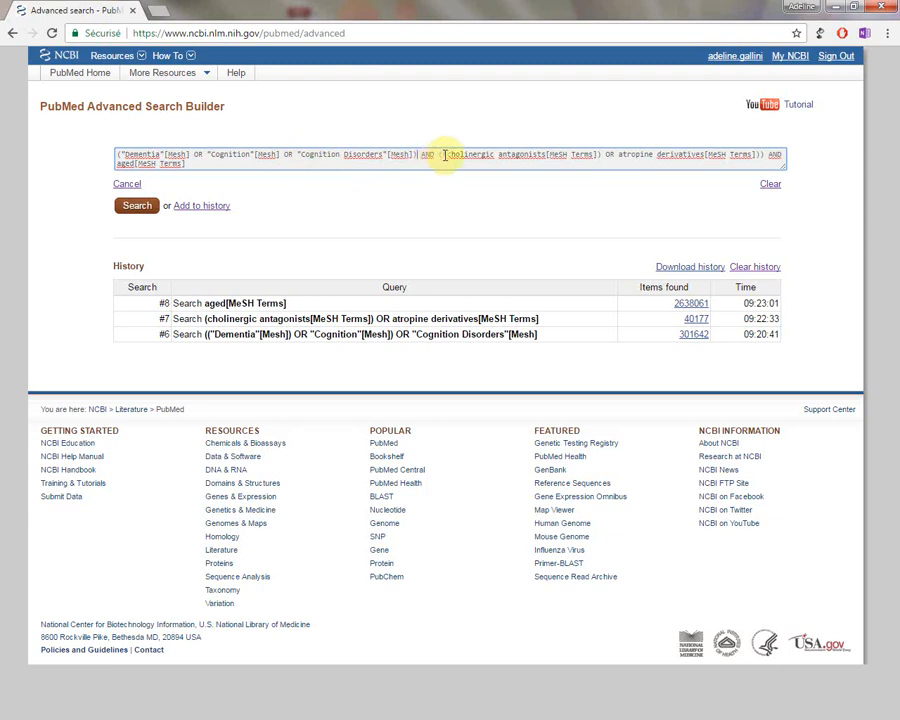
pyautogui.press('BackSpace')
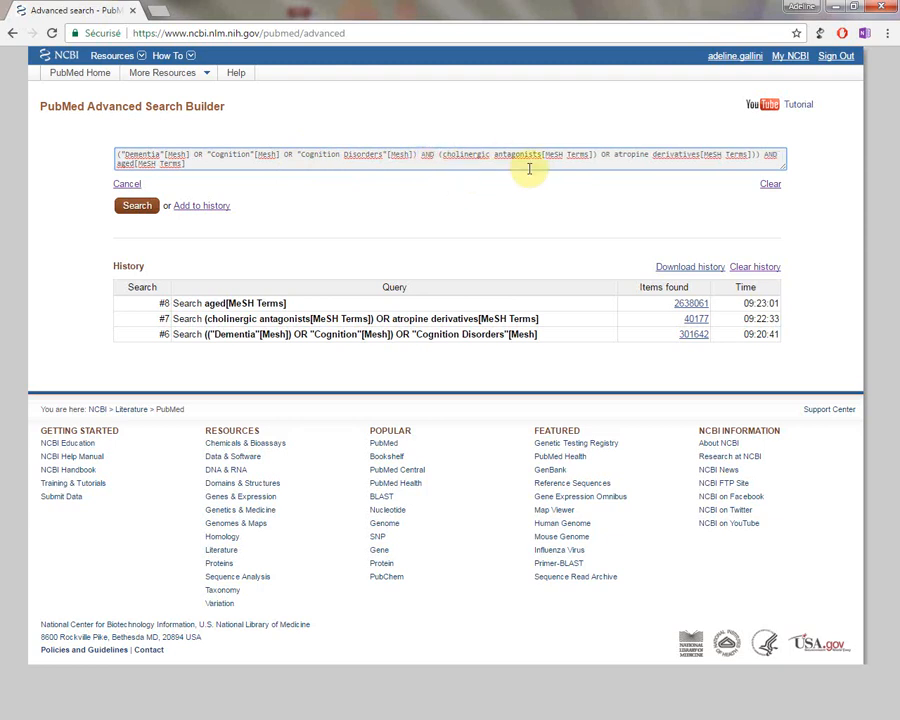
pyautogui.click(595, 155)
pyautogui.press('BackSpace')
pyautogui.press('BackSpace')
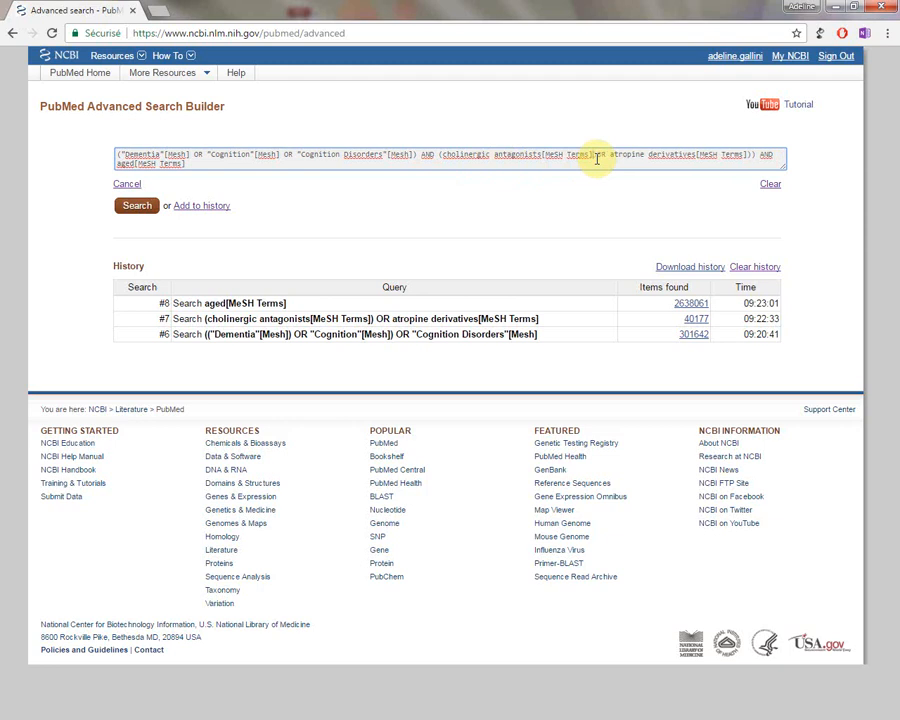
pyautogui.click(748, 155)
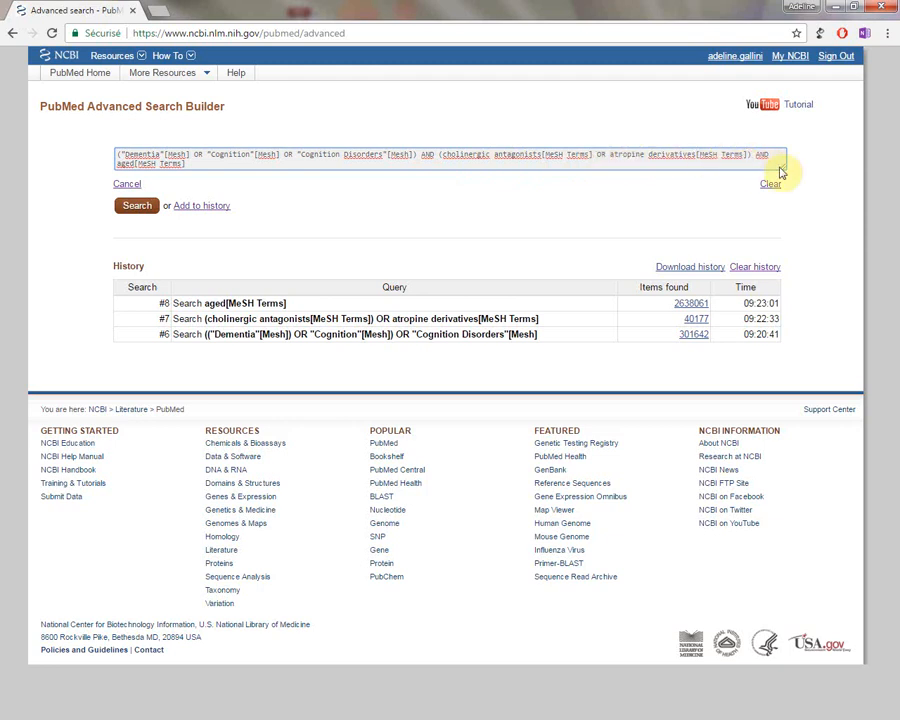
# - Run the simplified combined query in PubMed and return to the advanced search builder
pyautogui.click(145, 211)
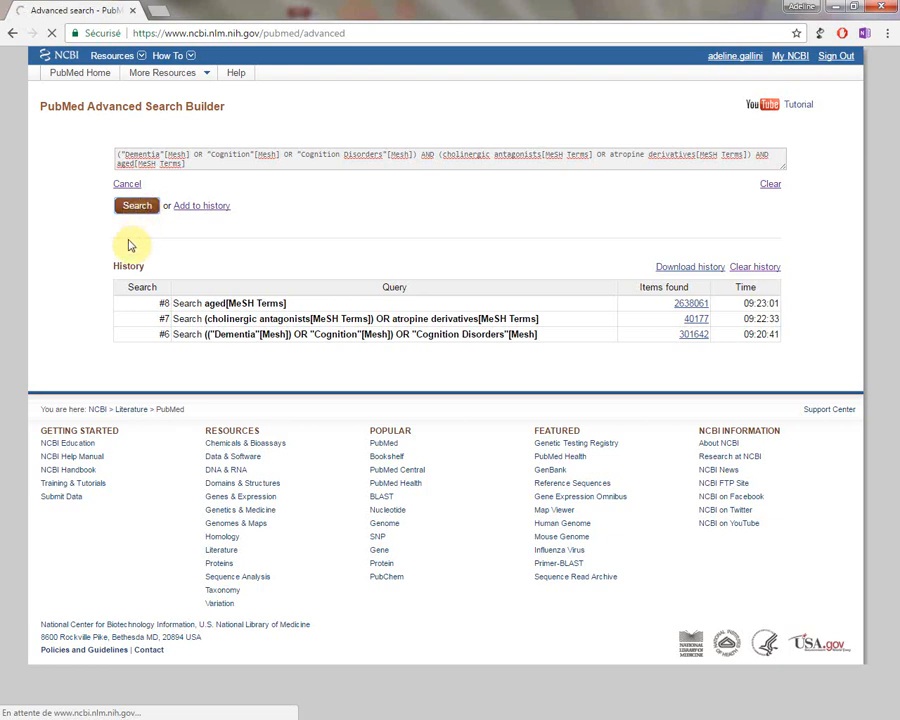
pyautogui.click(134, 210)
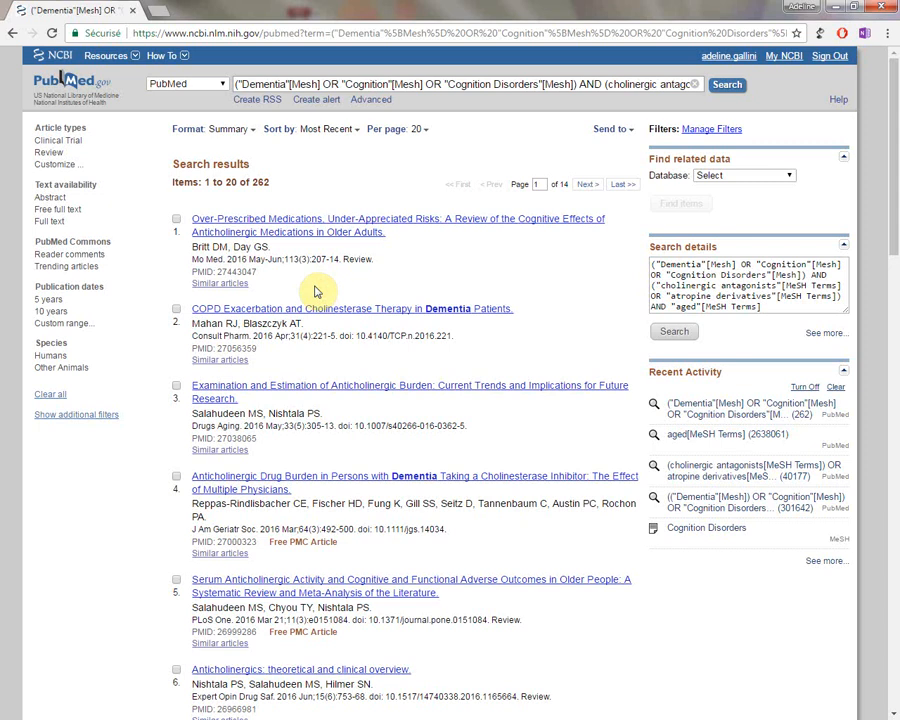
pyautogui.click(374, 104)
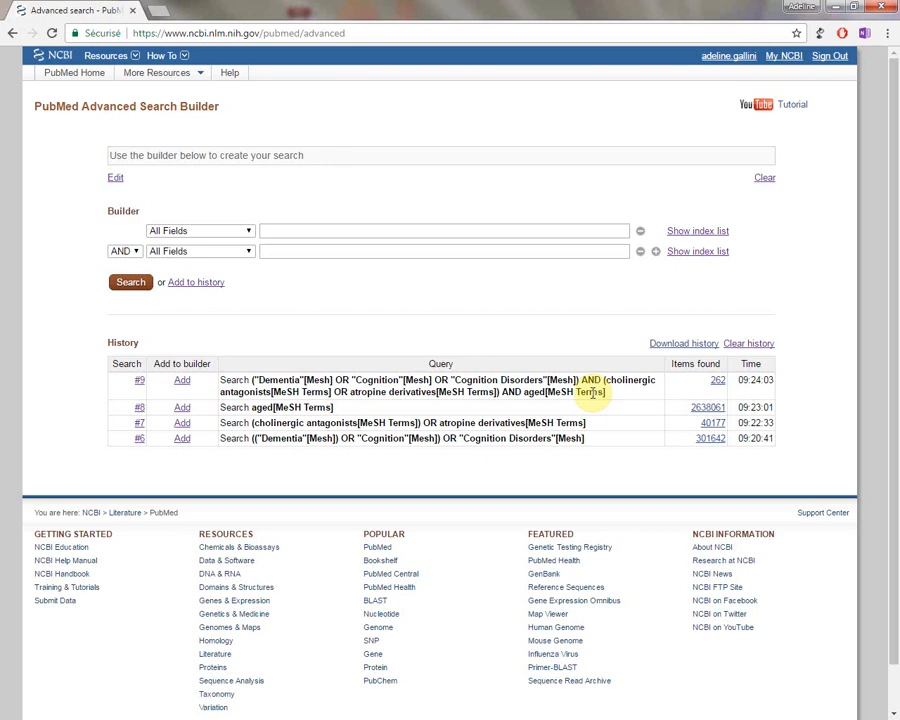
# - Set the first builder row to Title/Abstract with the truncated term "dement*"
pyautogui.click(248, 231)
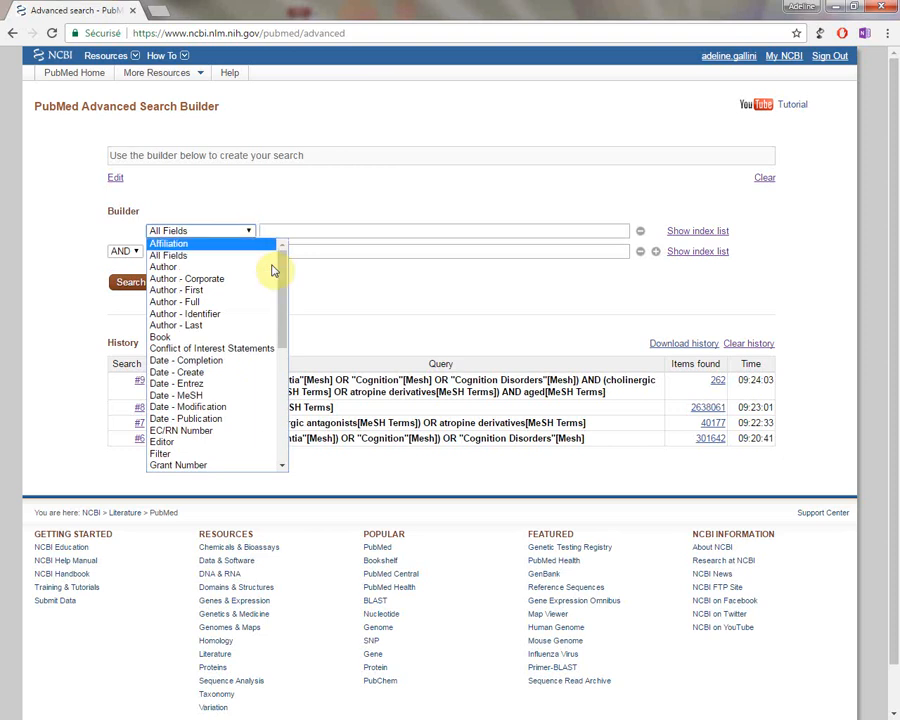
pyautogui.moveTo(283, 273); pyautogui.dragTo(277, 416)
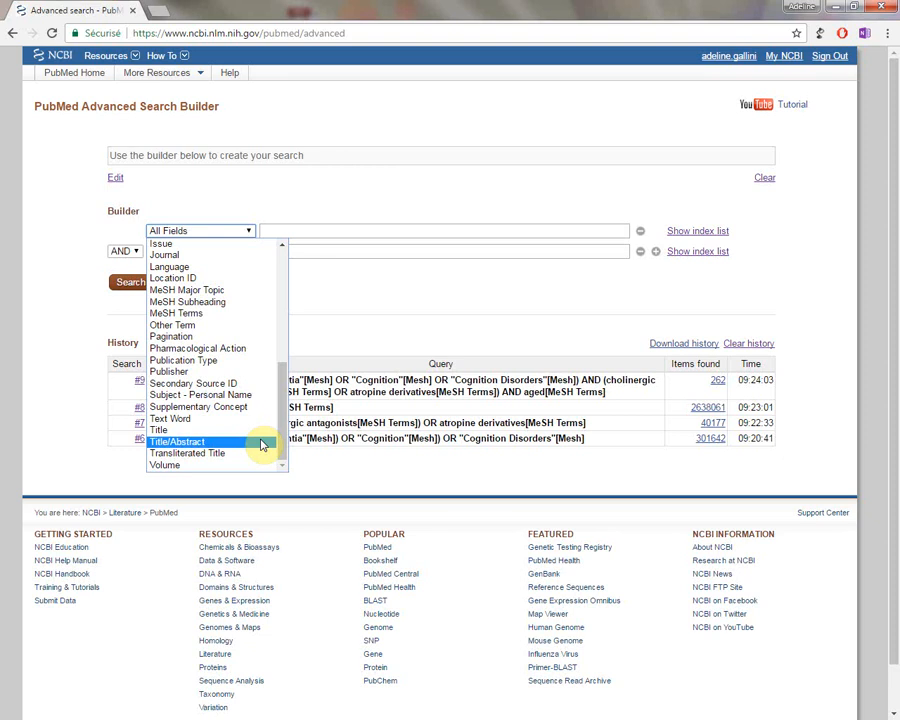
pyautogui.click(262, 445)
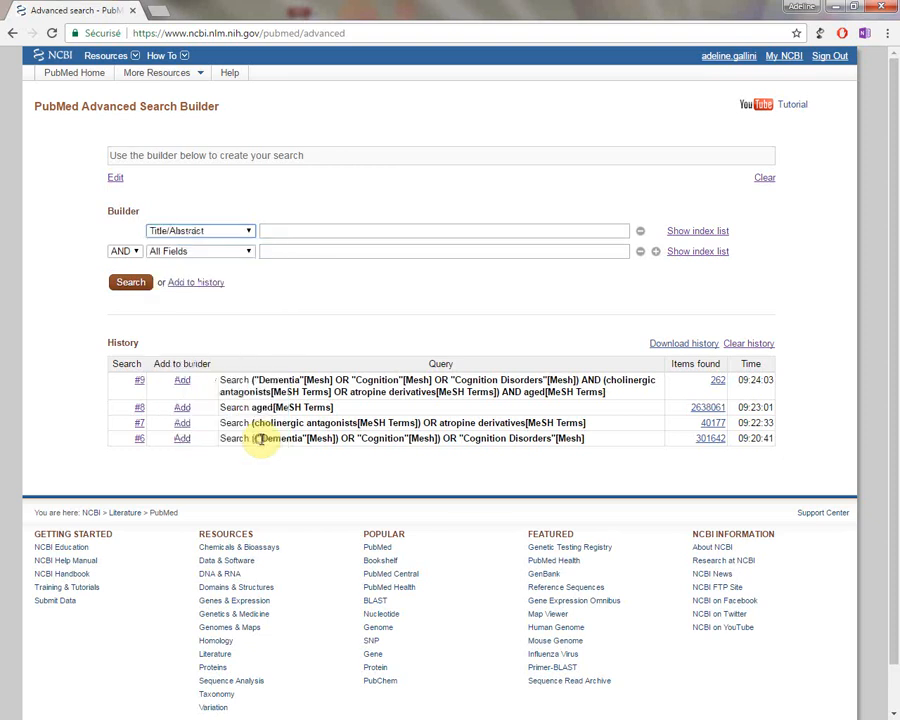
pyautogui.click(285, 232)
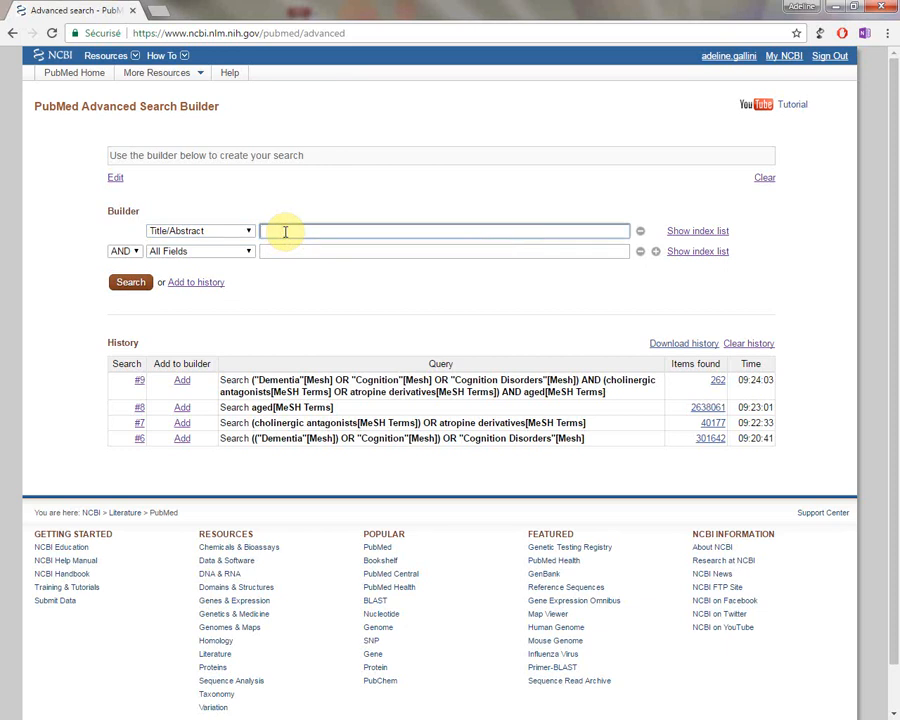
pyautogui.write('dement')
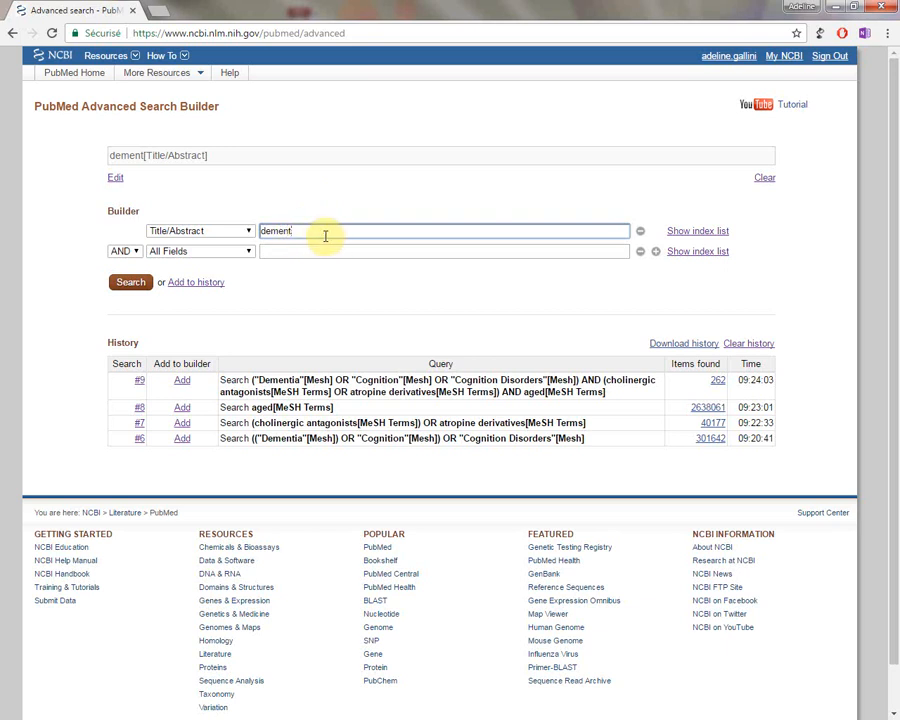
pyautogui.write('*')
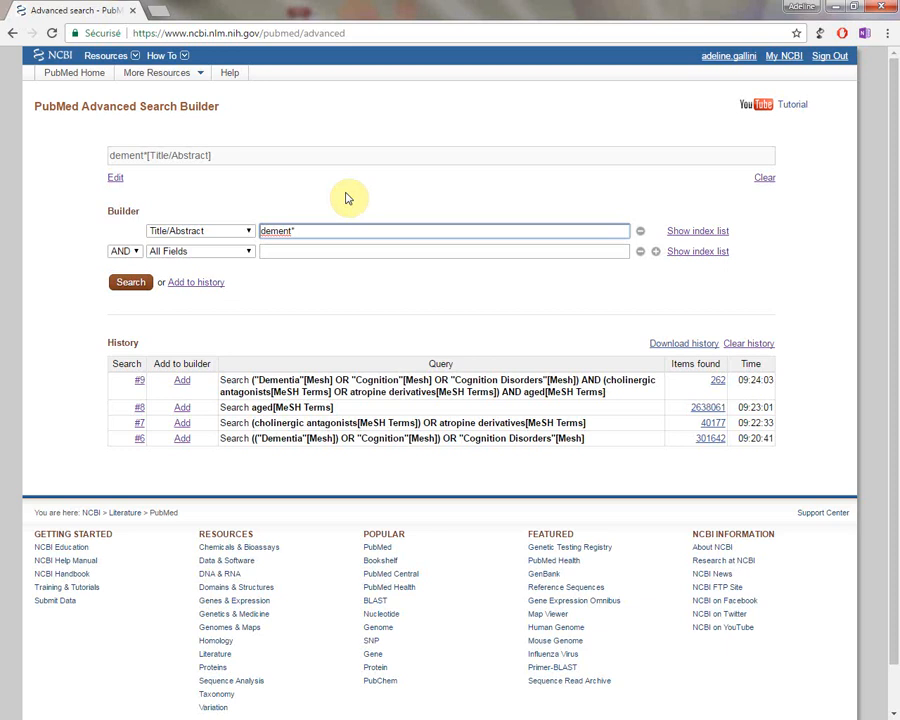
# - Set the second builder row to OR, Title/Abstract, with the truncated term "cognit*"
pyautogui.click(131, 253)
pyautogui.click(117, 276)
pyautogui.click(240, 253)
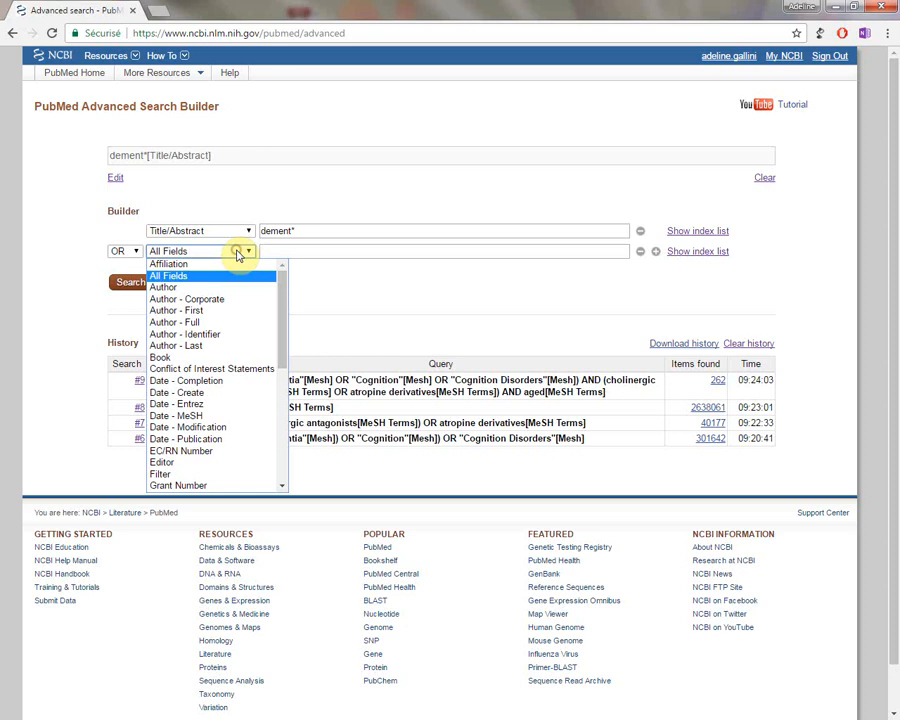
pyautogui.moveTo(279, 298); pyautogui.dragTo(278, 440)
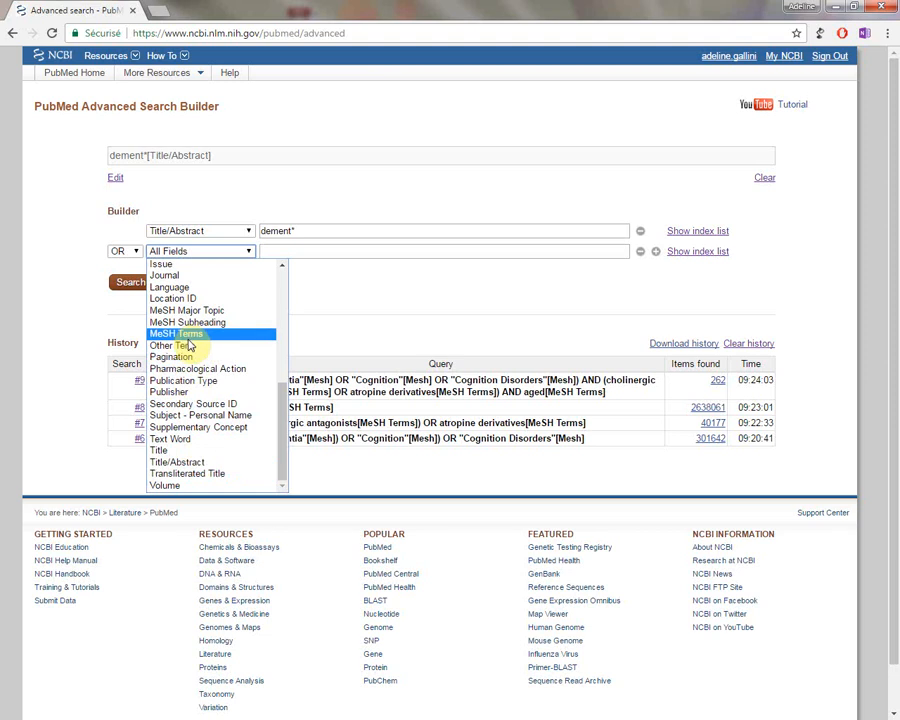
pyautogui.click(180, 462)
pyautogui.click(291, 251)
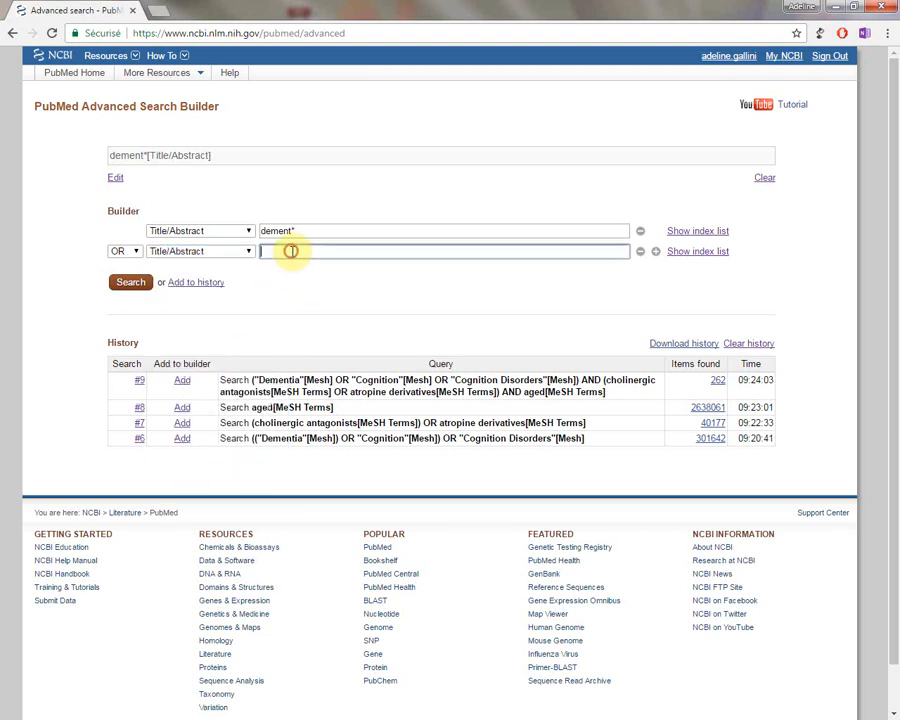
pyautogui.write('cognit*')
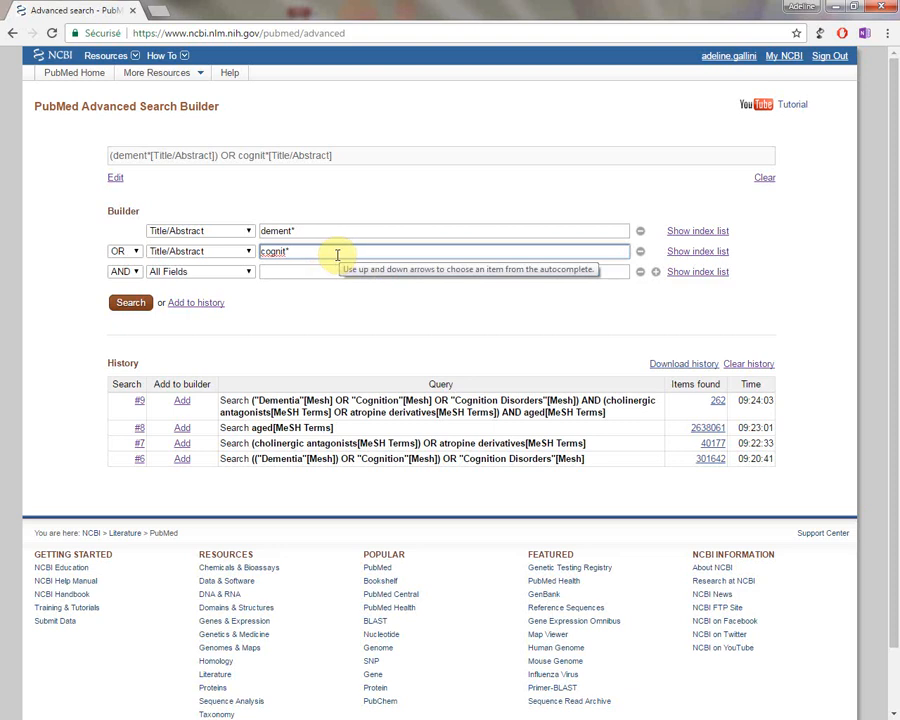
# - Set the third builder row to OR, Title/Abstract, with the truncated term "alzheimer*"
pyautogui.click(137, 273)
pyautogui.click(118, 296)
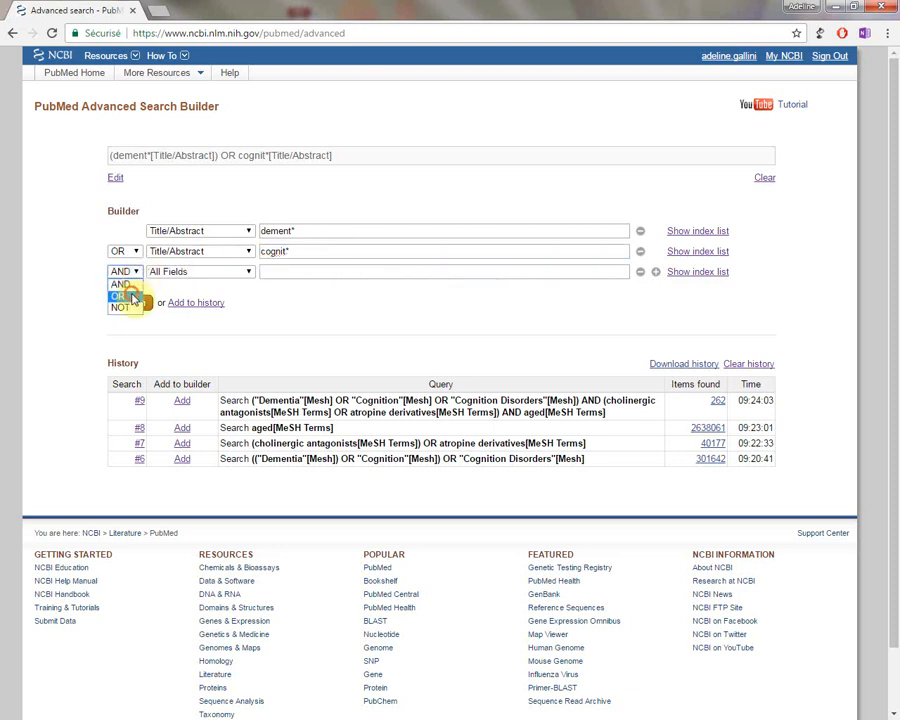
pyautogui.click(236, 274)
pyautogui.scroll(-6, 283, 450)
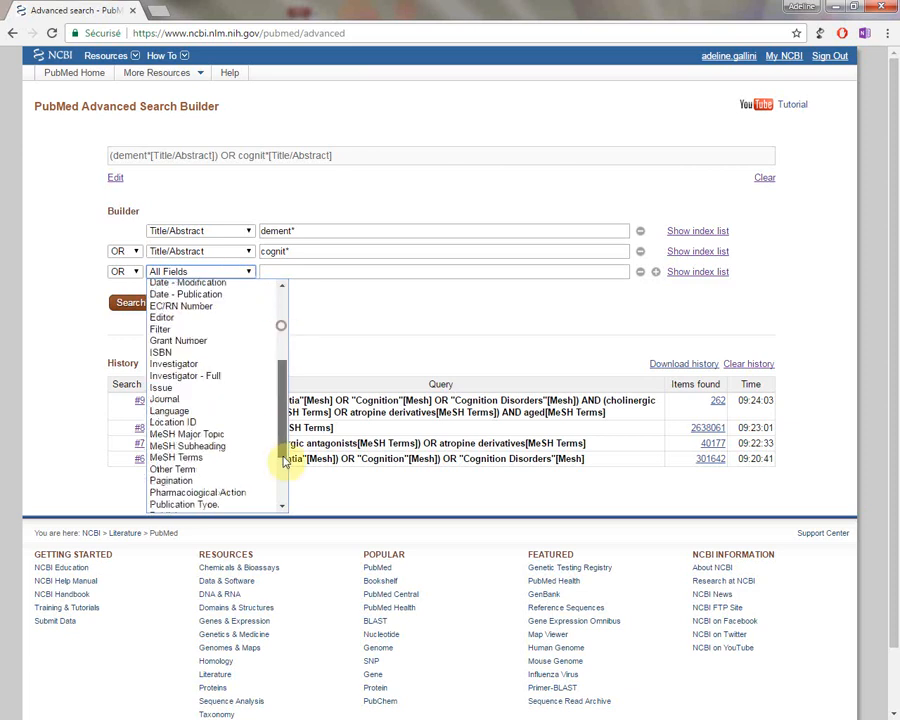
pyautogui.click(214, 480)
pyautogui.click(276, 268)
pyautogui.write('alzheimer')
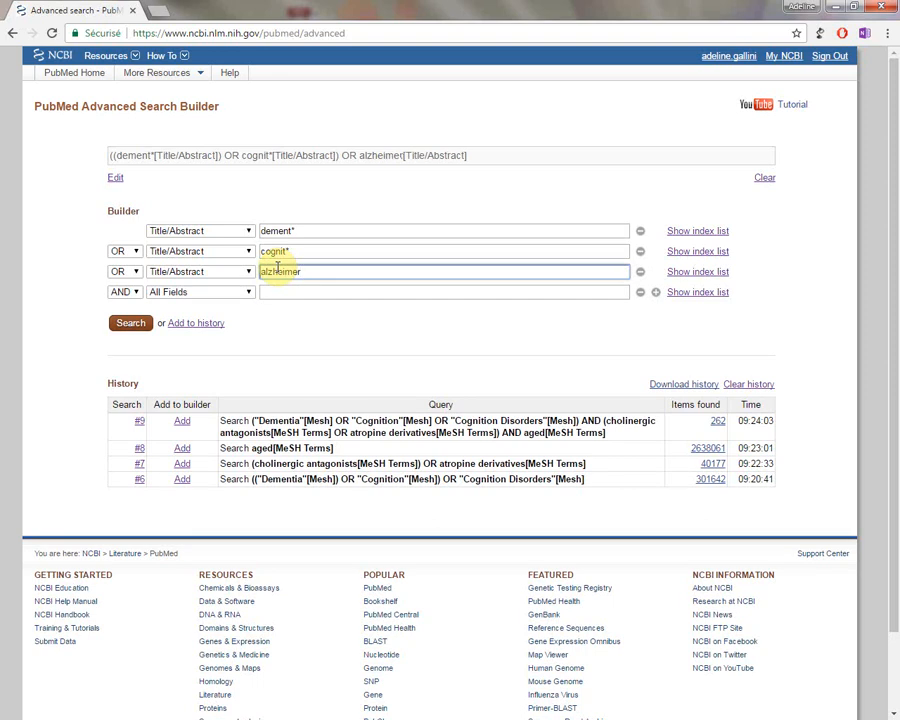
pyautogui.write('*')
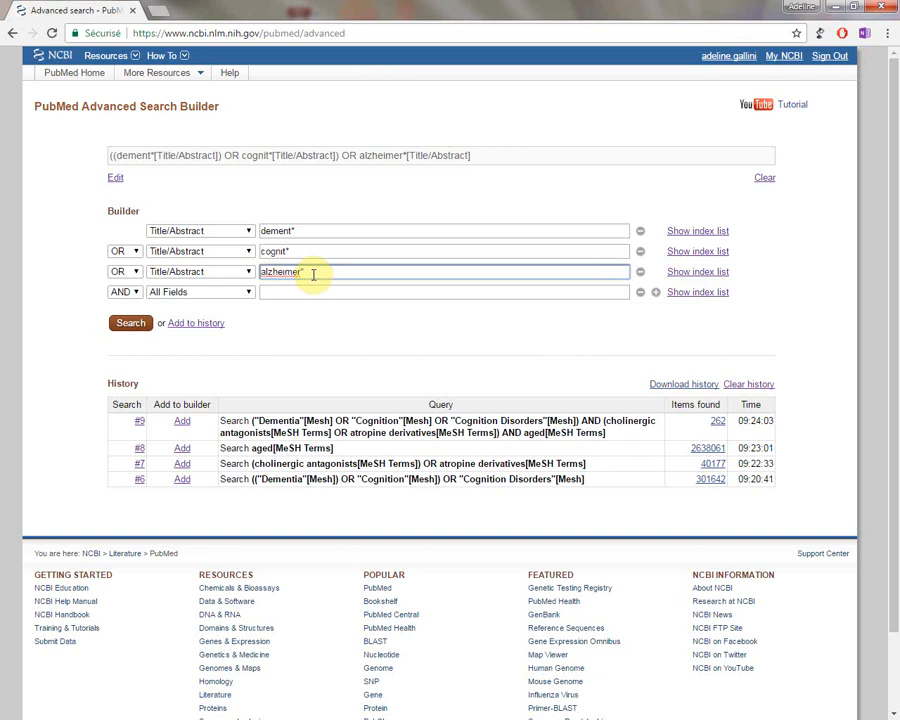
pyautogui.write('[')
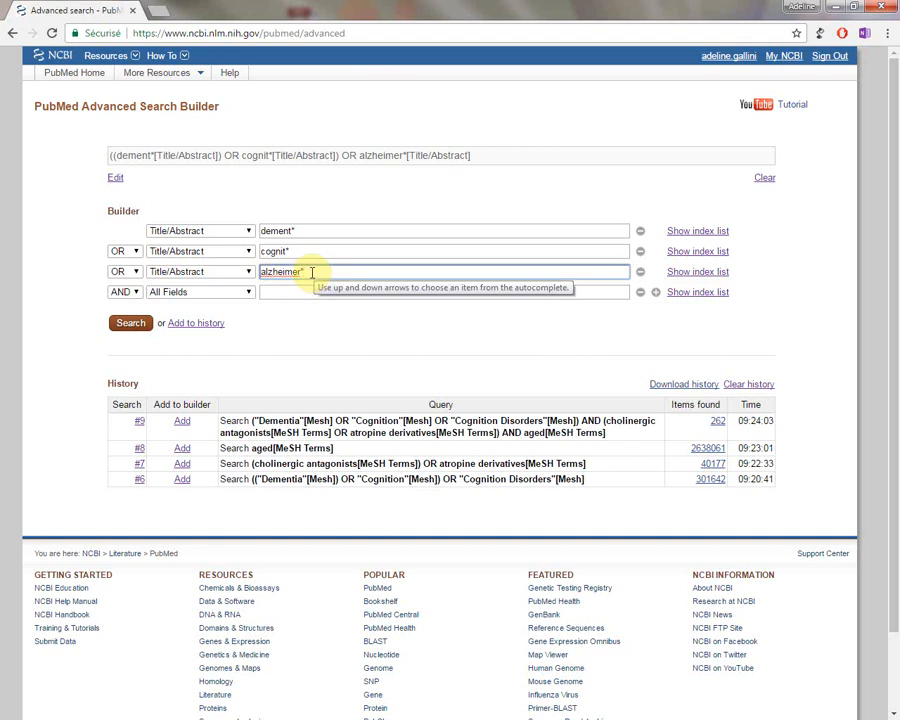
pyautogui.press('BackSpace')
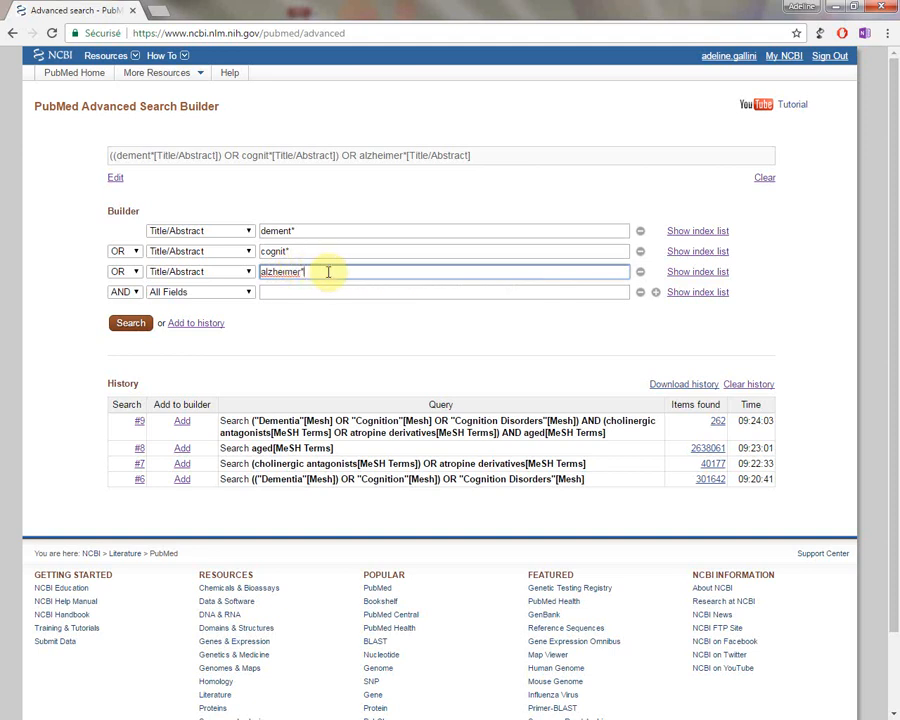
# - Run the Title/Abstract search for dement*, cognit* and alzheimer*, and return to the advanced search builder
pyautogui.click(131, 325)
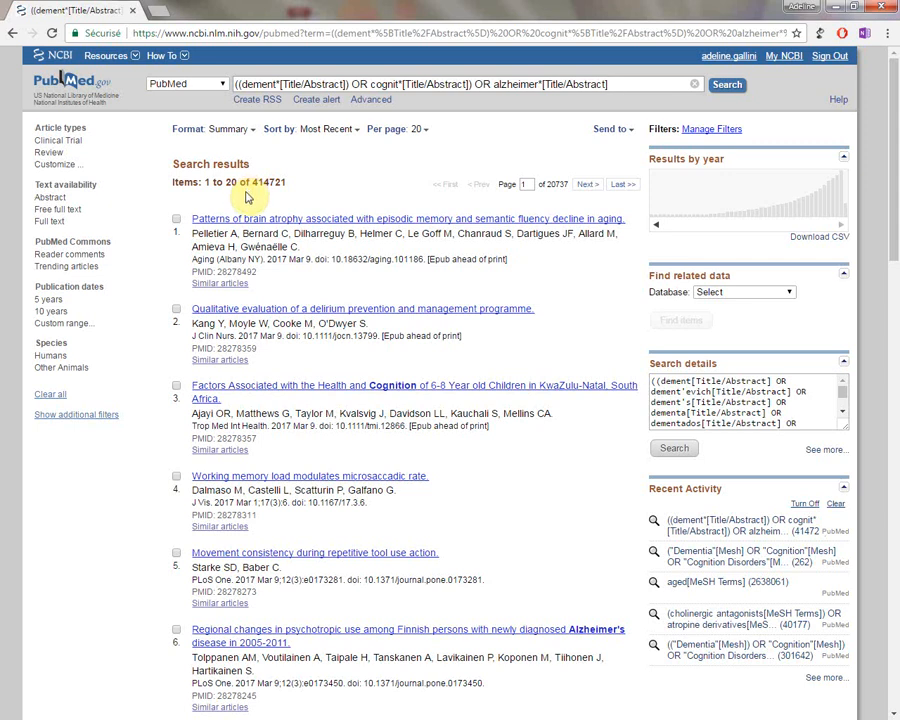
pyautogui.click(373, 102)
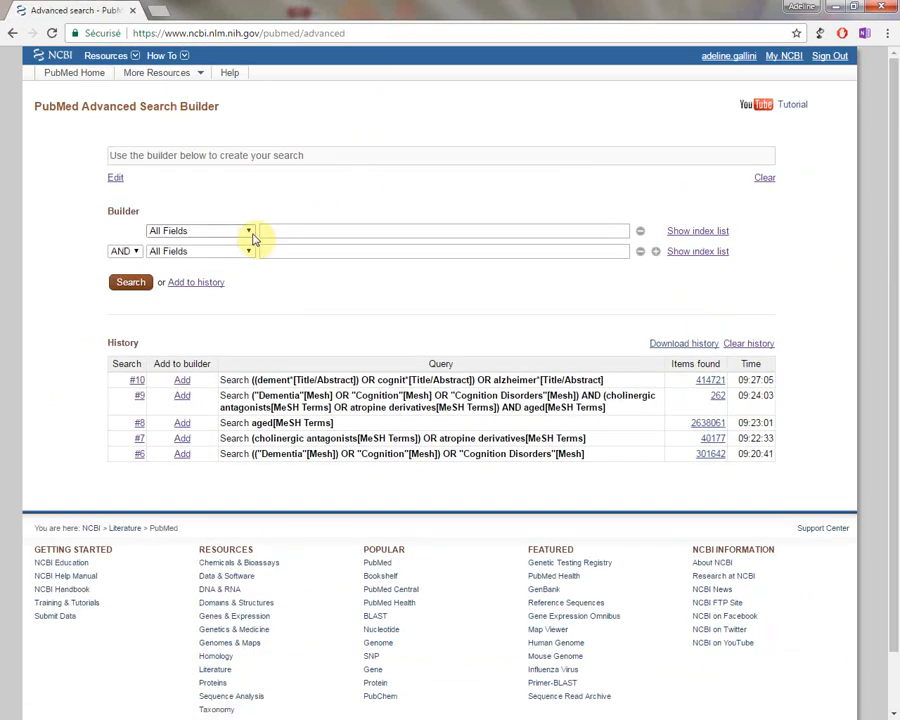
# - Set the first builder row to Title/Abstract with the truncated term "anticholinergic*"
pyautogui.click(253, 236)
pyautogui.moveTo(284, 267); pyautogui.dragTo(276, 430)
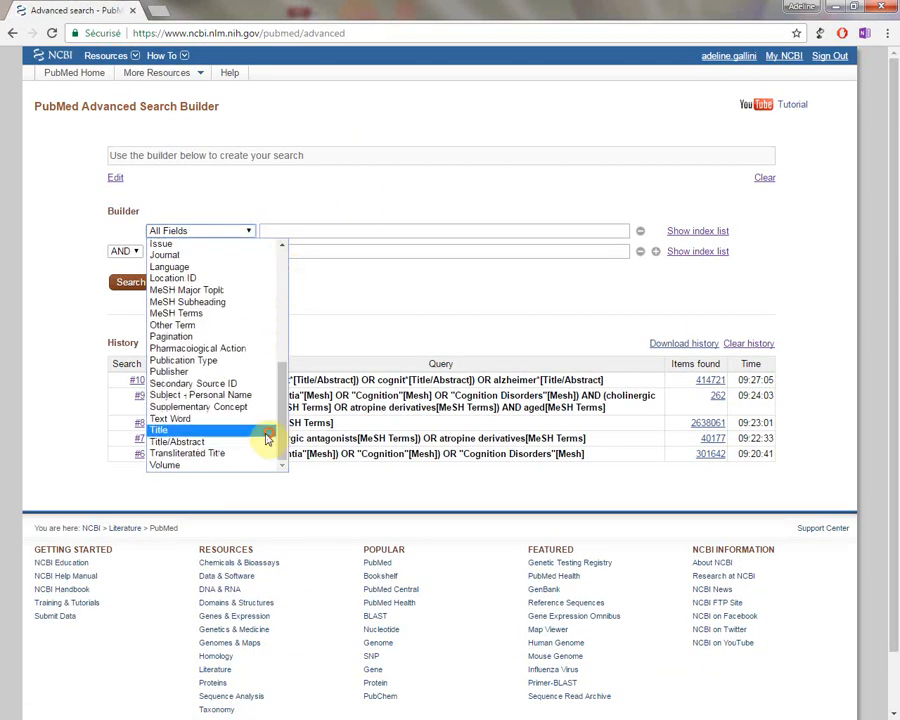
pyautogui.click(215, 442)
pyautogui.click(286, 233)
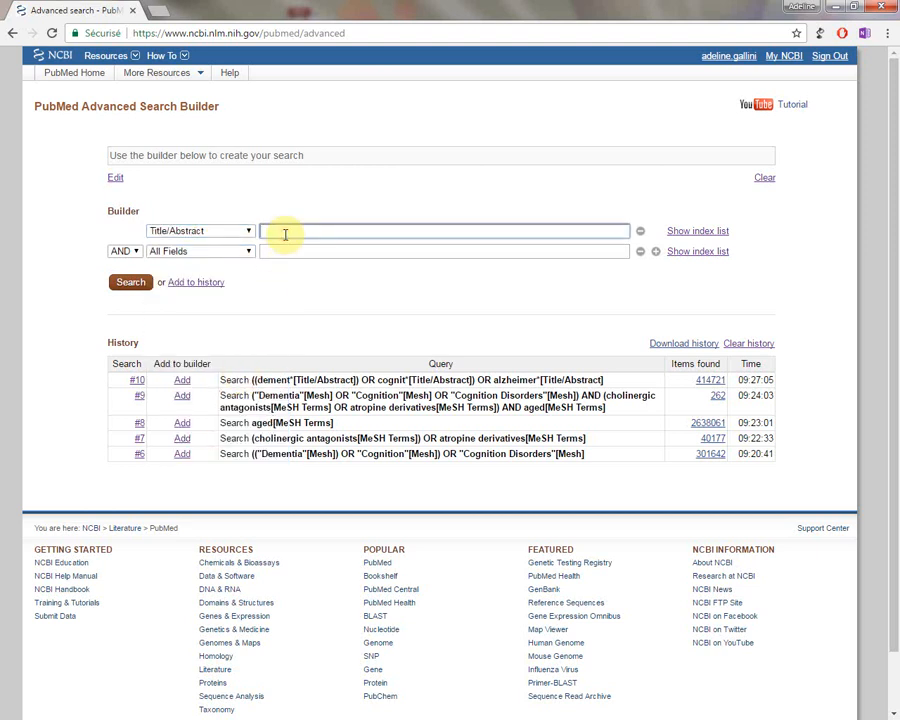
pyautogui.write('antich')
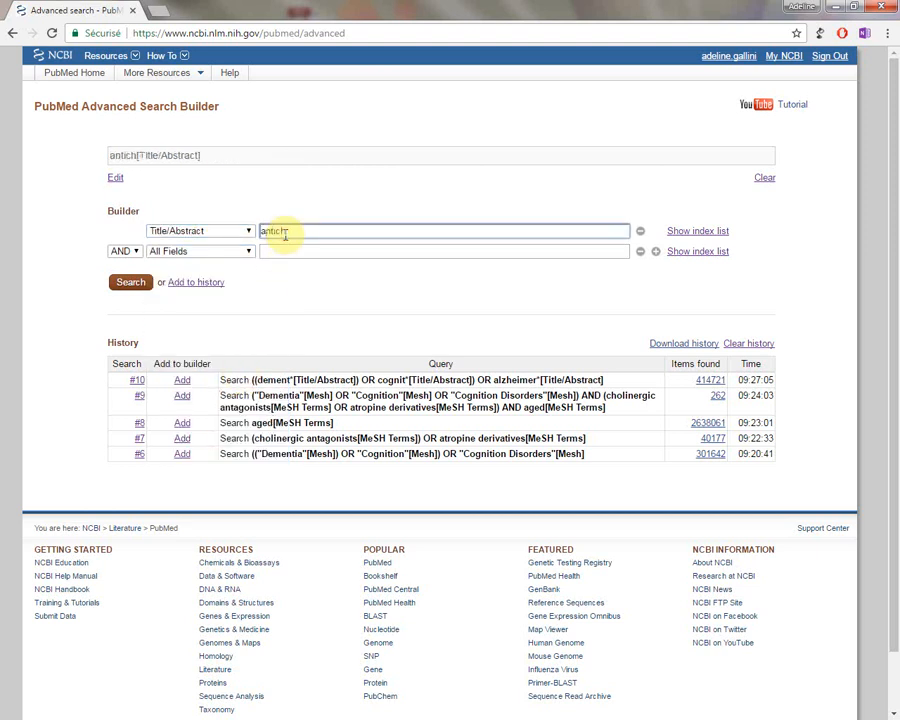
pyautogui.write('olinergic*')
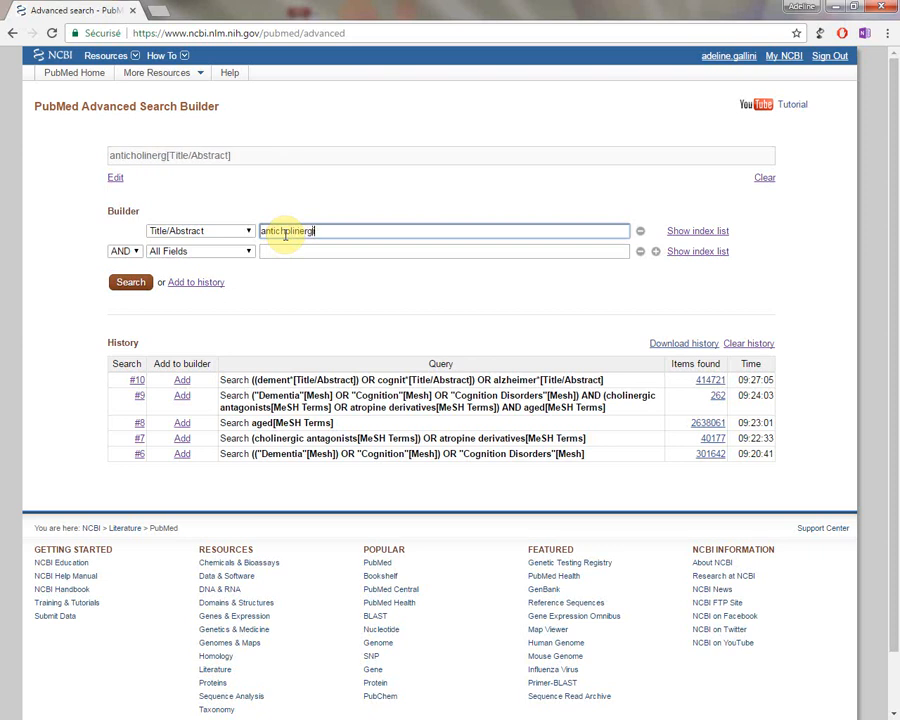
# - Set the second builder row to OR, Title/Abstract, with the truncated term "antimuscarinic*"
pyautogui.click(123, 251)
pyautogui.click(117, 272)
pyautogui.click(284, 252)
pyautogui.click(248, 251)
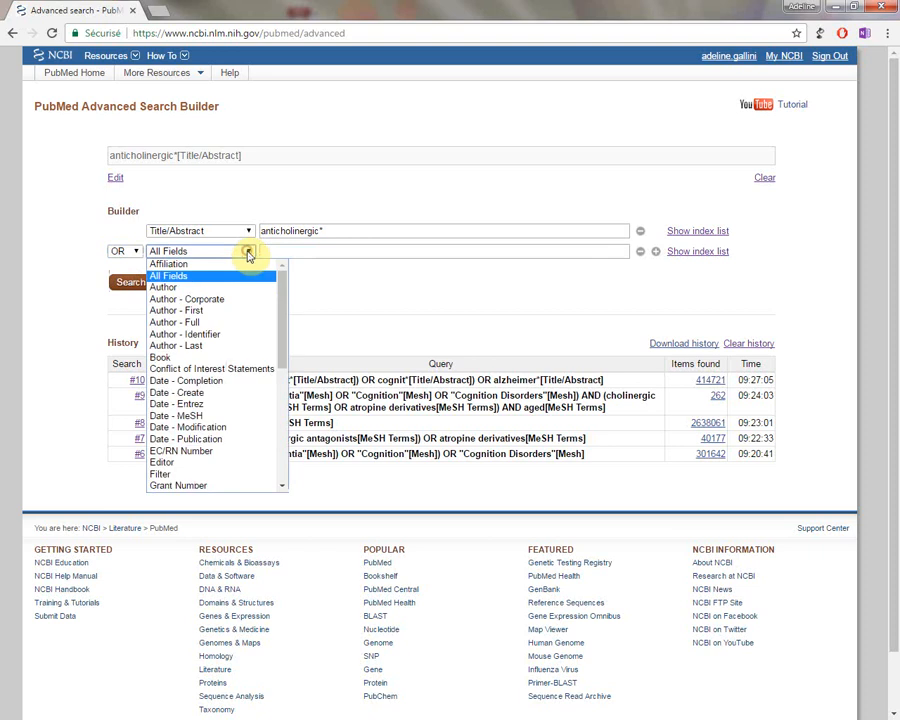
pyautogui.press('t')
pyautogui.scroll(-1, 247, 477)
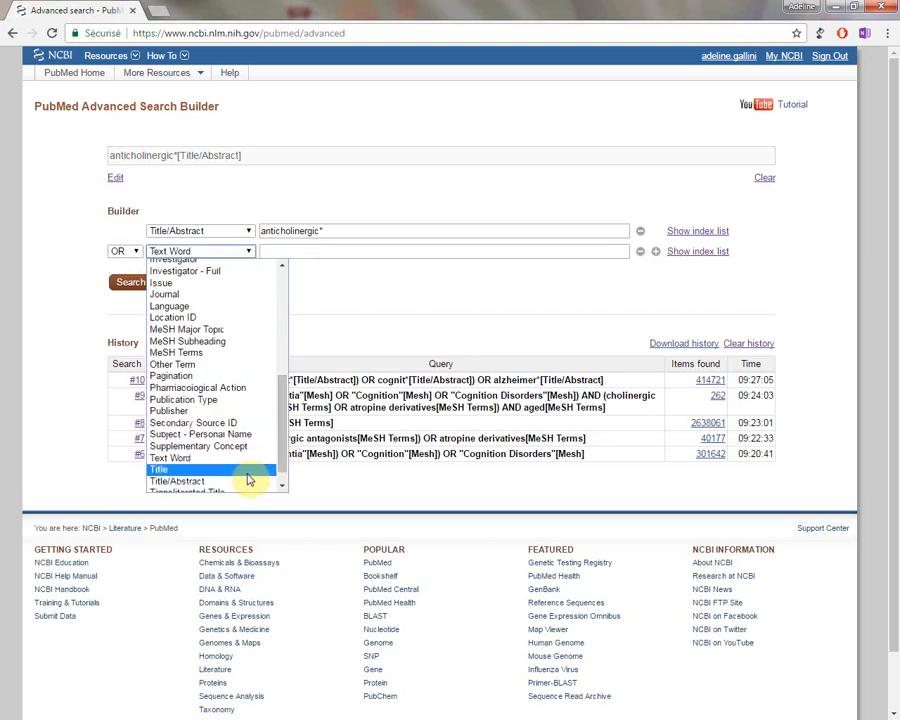
pyautogui.click(243, 483)
pyautogui.click(285, 249)
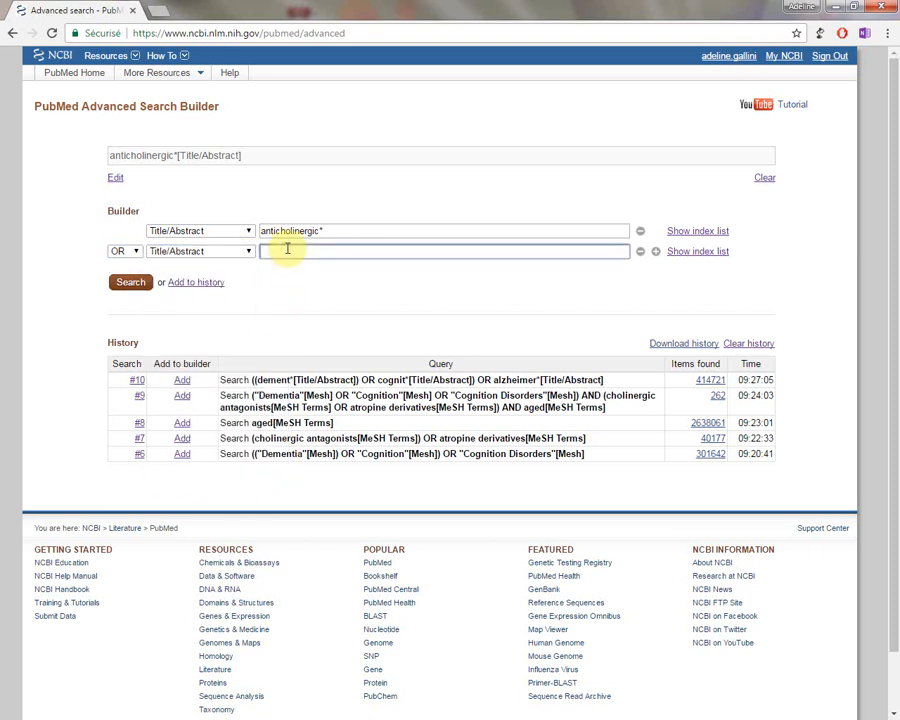
pyautogui.write('tim')
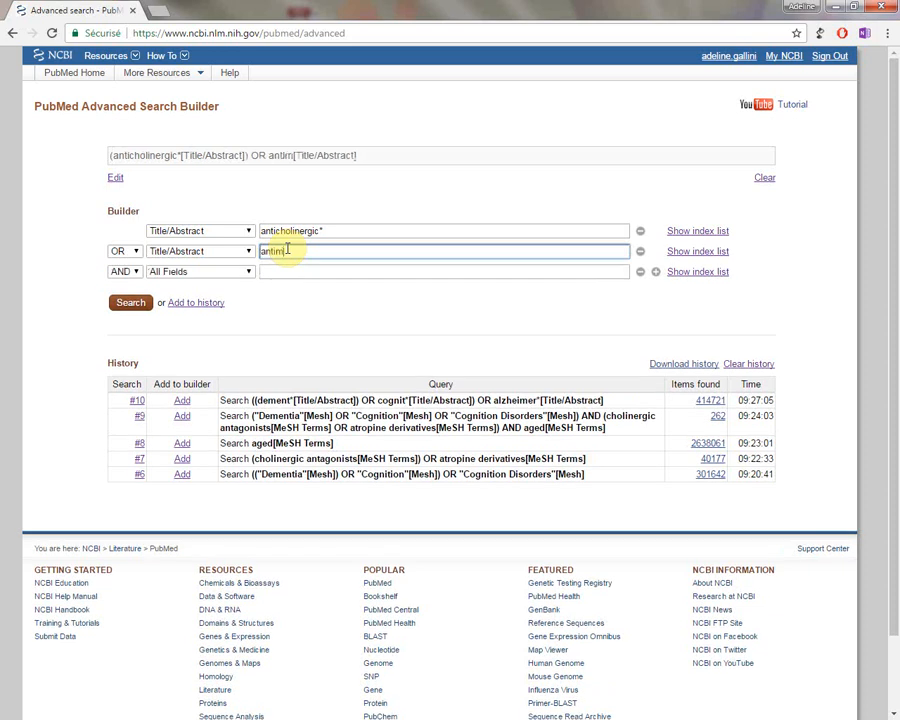
pyautogui.write('uscarinic*')
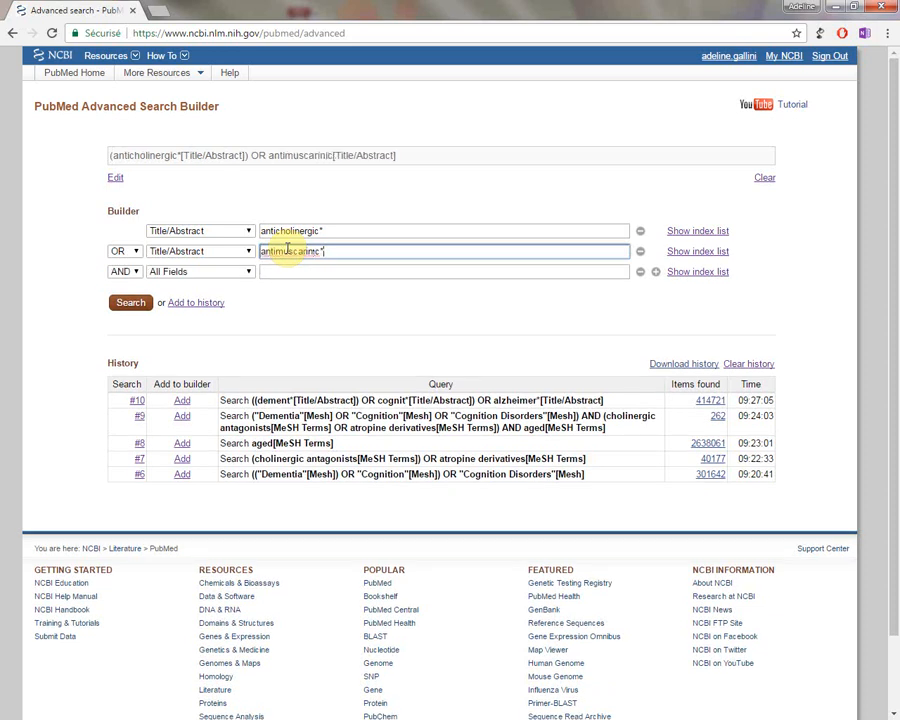
# - Set the third builder row to OR, Title/Abstract, with the truncated term "atropinic*", and run the search
pyautogui.click(125, 271)
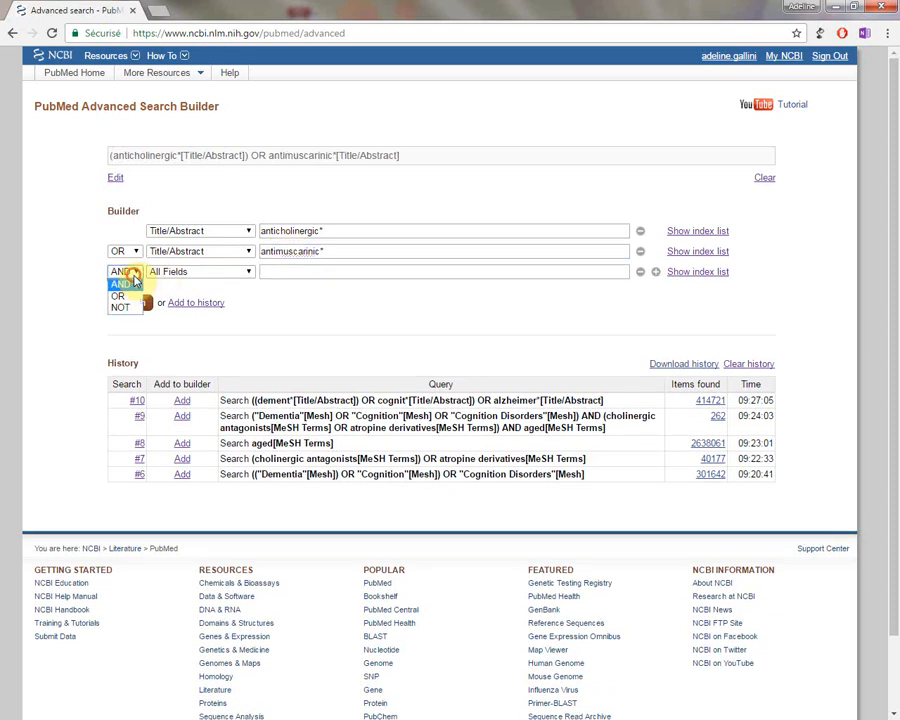
pyautogui.click(127, 297)
pyautogui.click(191, 270)
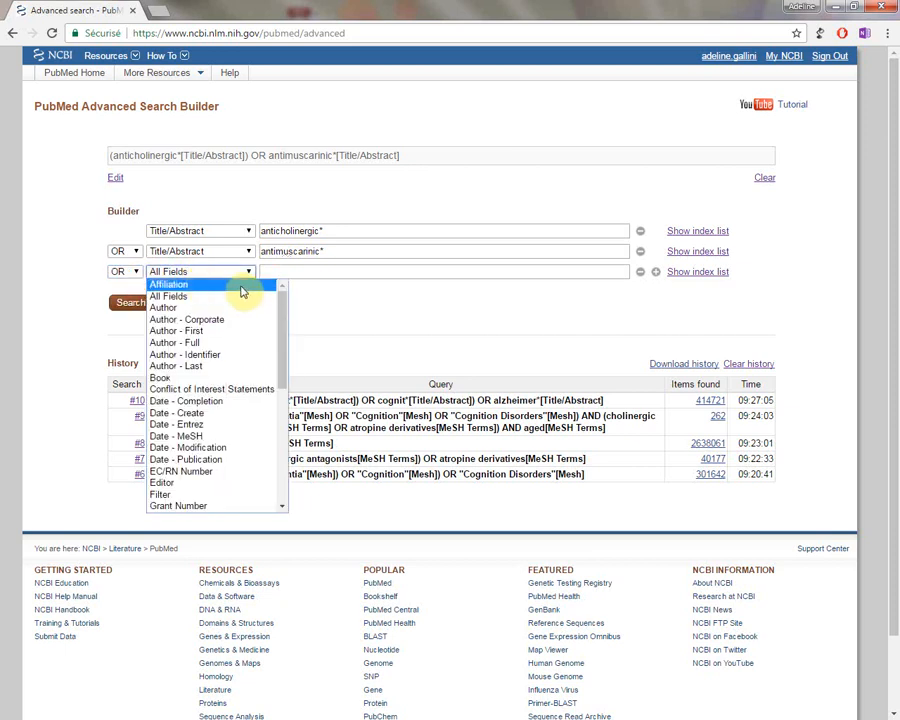
pyautogui.press('t')
pyautogui.press('t')
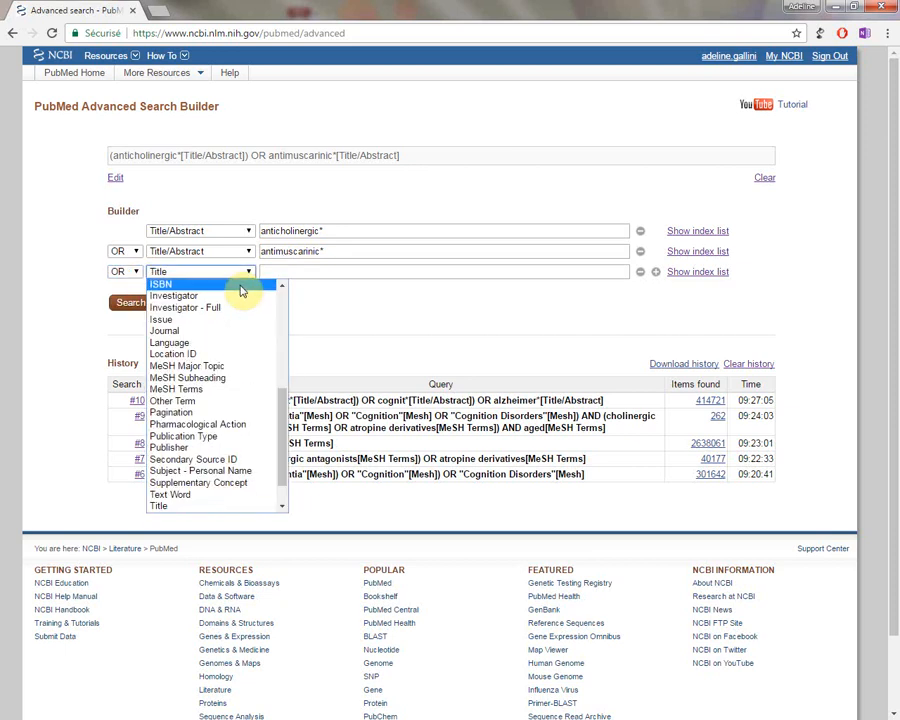
pyautogui.scroll(-1, 226, 465)
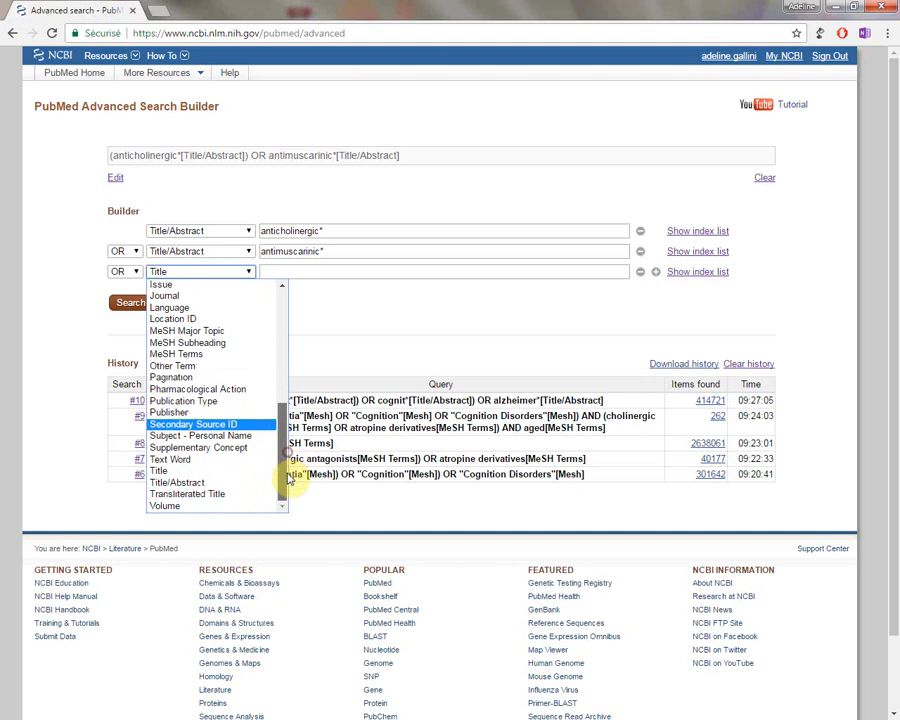
pyautogui.click(241, 488)
pyautogui.click(292, 271)
pyautogui.write('at')
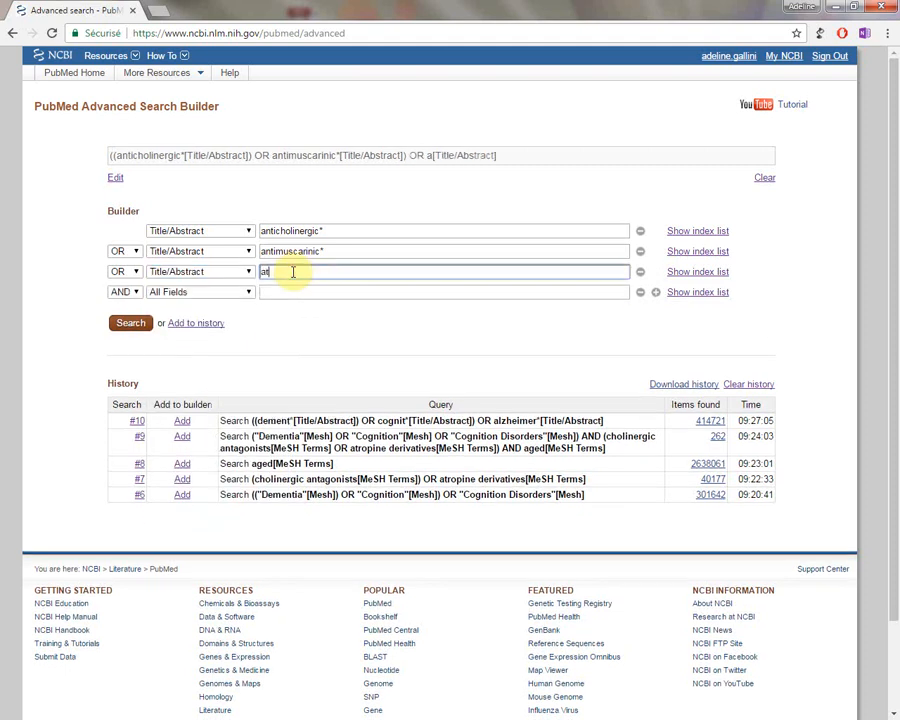
pyautogui.write('ropinic*')
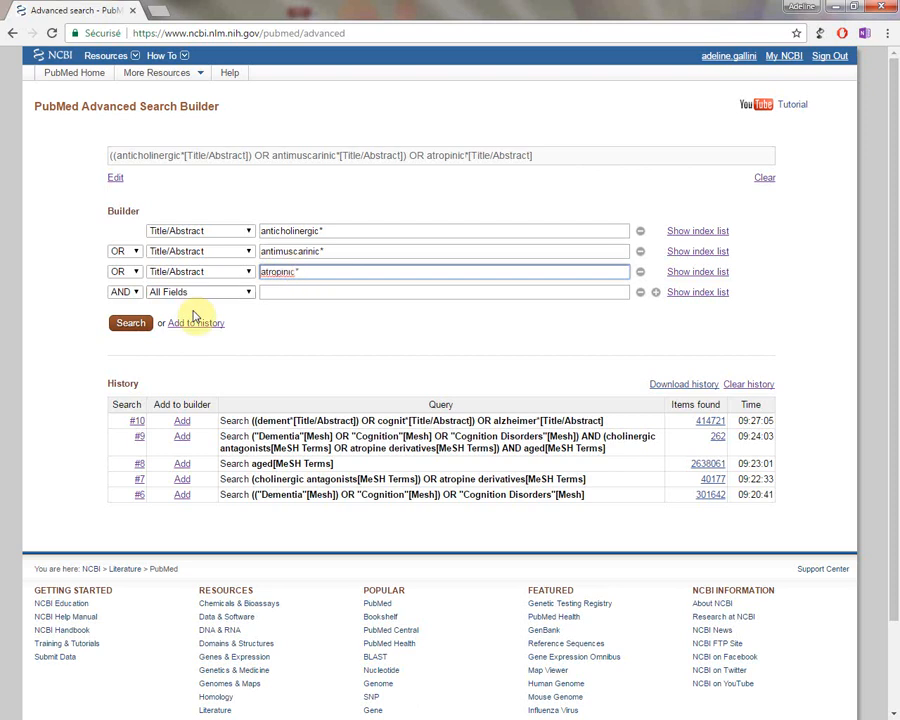
pyautogui.click(134, 326)
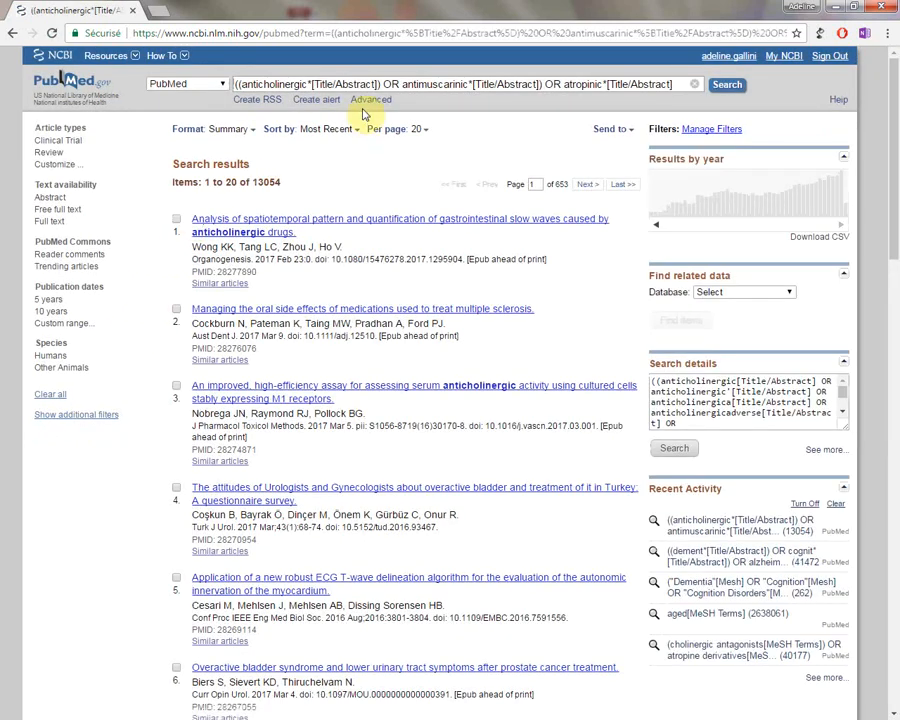
# - Reopen the advanced search builder and set its first row to Title/Abstract with the truncated term "old*"
pyautogui.click(376, 103)
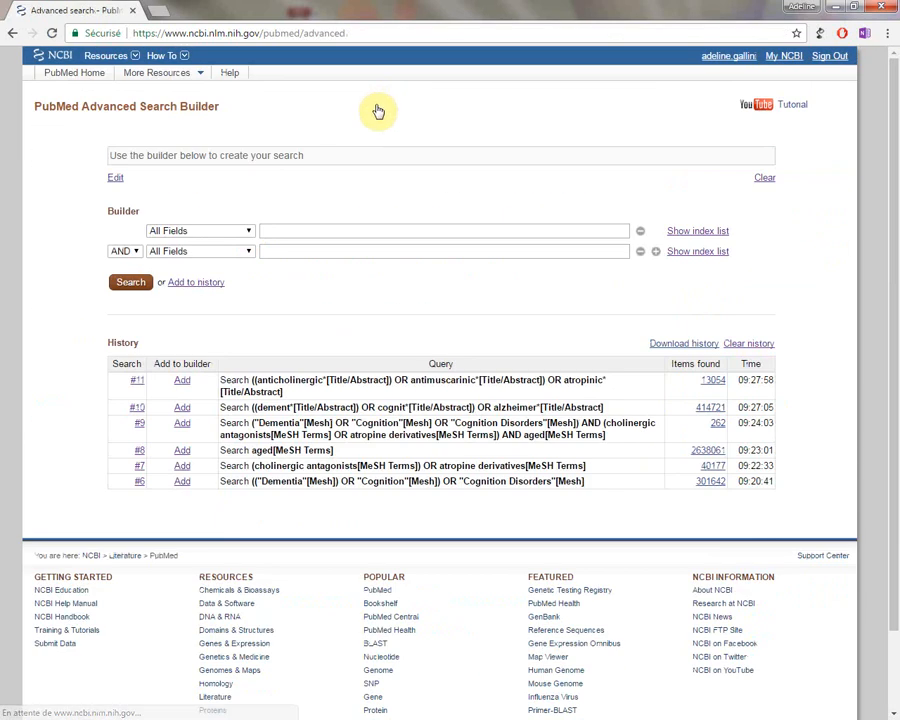
pyautogui.click(248, 231)
pyautogui.click(249, 231)
pyautogui.click(249, 231)
pyautogui.press('t')
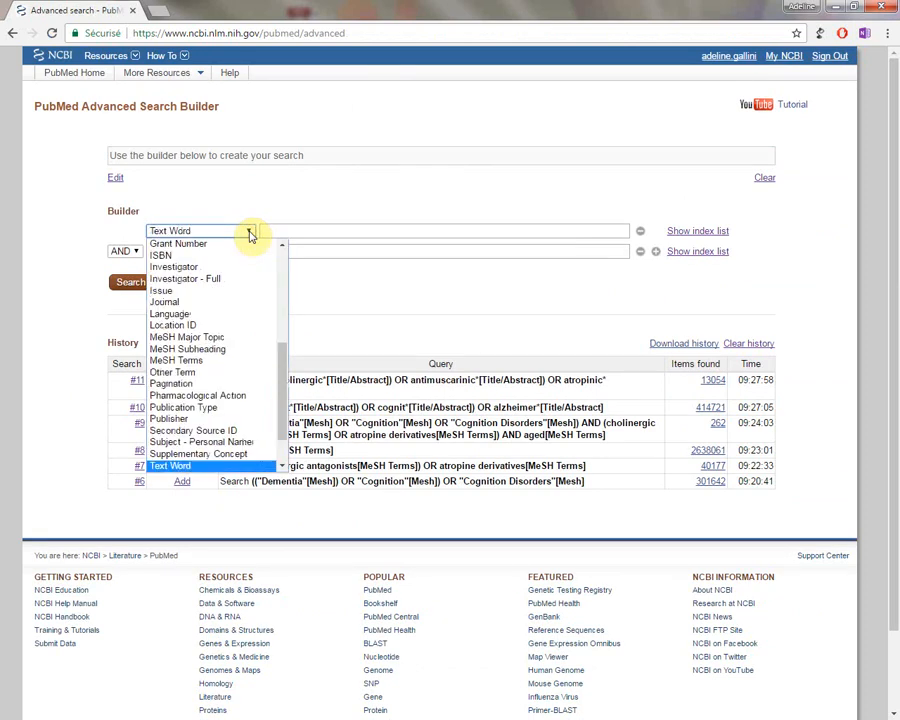
pyautogui.press('i')
pyautogui.scroll(-1, 282, 370)
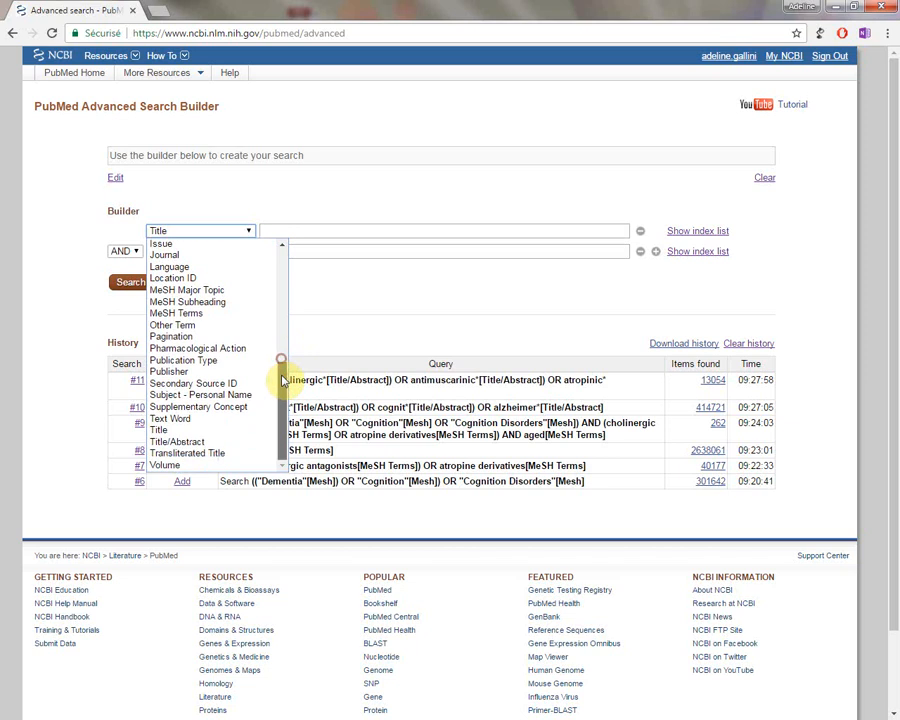
pyautogui.click(239, 442)
pyautogui.click(277, 226)
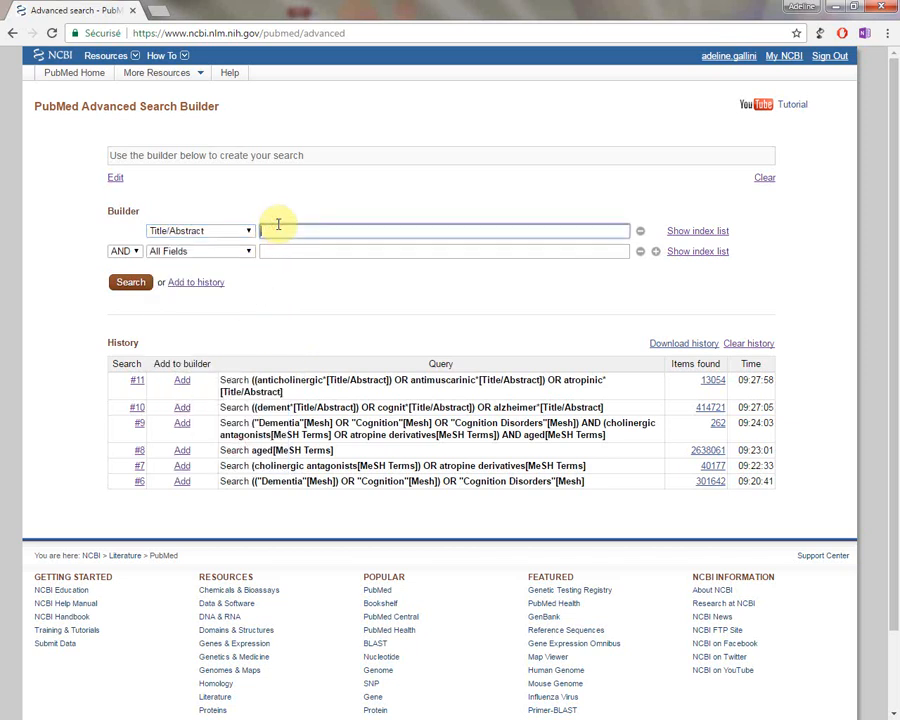
pyautogui.write('old*')
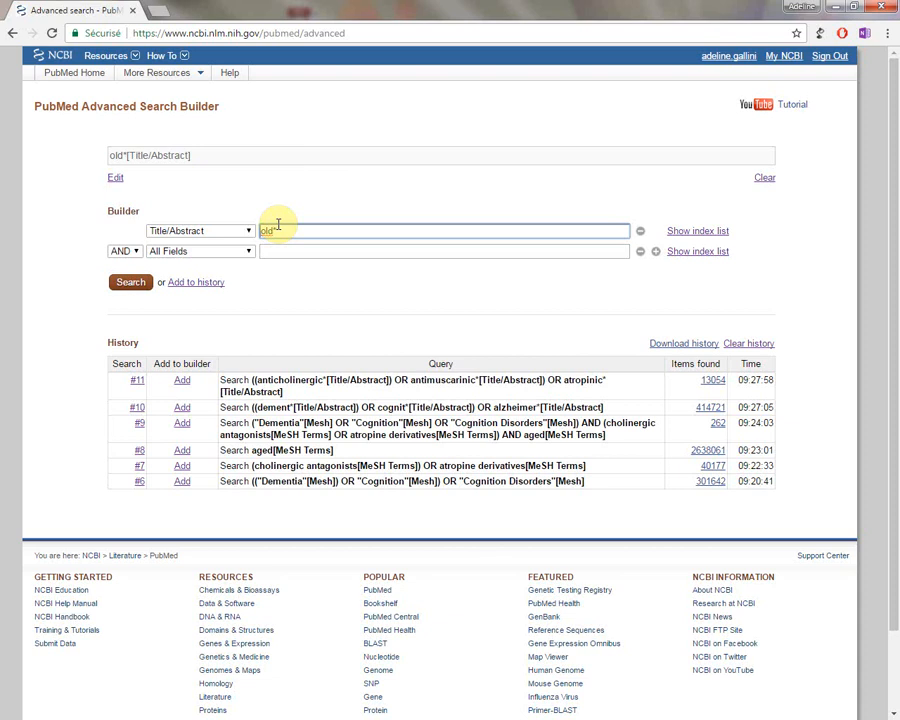
# - Set the second builder row to OR, Title/Abstract, with the term "elderly"
pyautogui.click(124, 251)
pyautogui.click(139, 277)
pyautogui.click(200, 251)
pyautogui.moveTo(281, 287); pyautogui.dragTo(281, 430)
pyautogui.click(236, 462)
pyautogui.click(300, 256)
pyautogui.write('elderly')
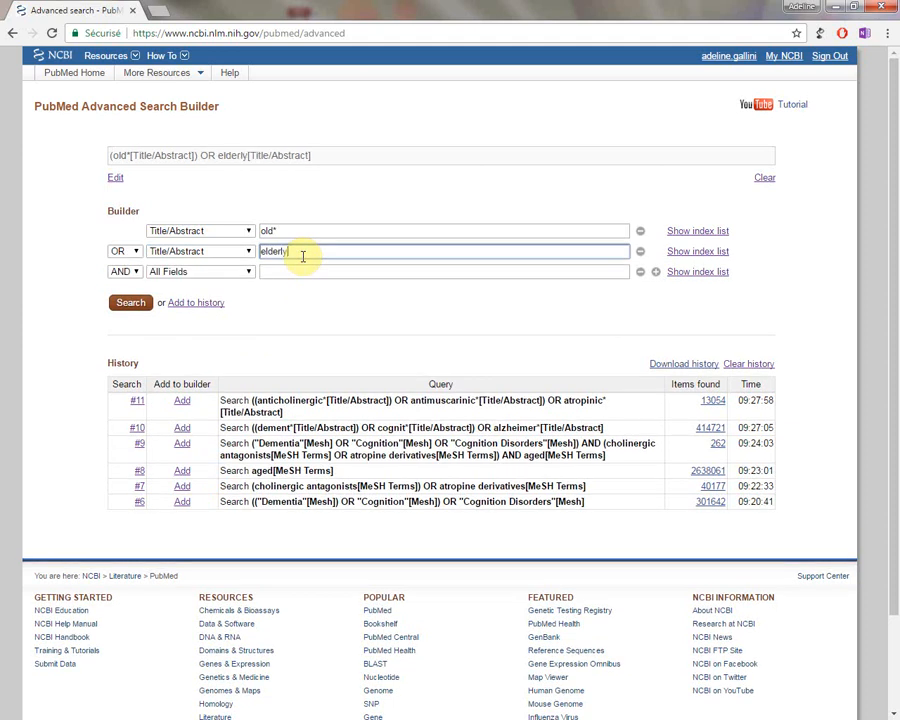
# - Set the third builder row to OR, Title/Abstract, with the truncated term "senior*", and run the search
pyautogui.click(126, 272)
pyautogui.click(118, 296)
pyautogui.click(195, 271)
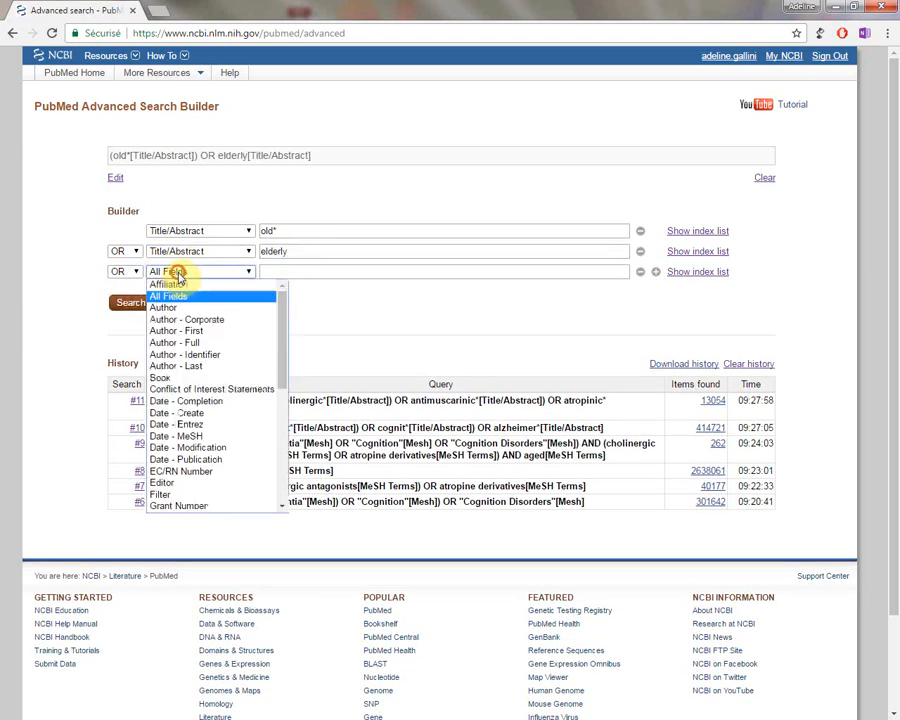
pyautogui.moveTo(280, 302); pyautogui.dragTo(289, 402)
pyautogui.scroll(-3, 289, 402)
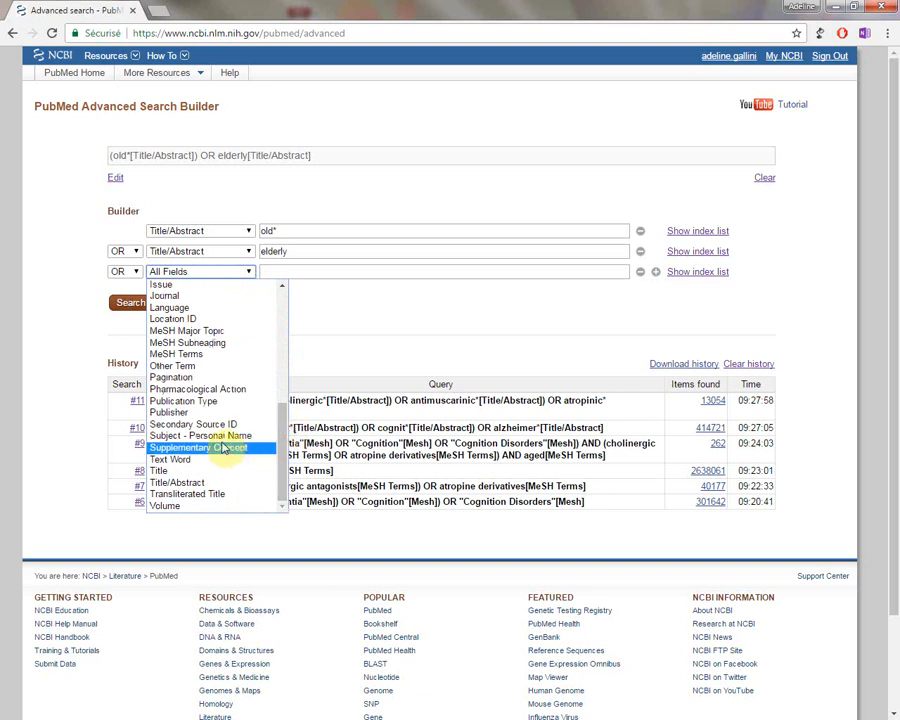
pyautogui.click(178, 424)
pyautogui.click(280, 269)
pyautogui.write('s')
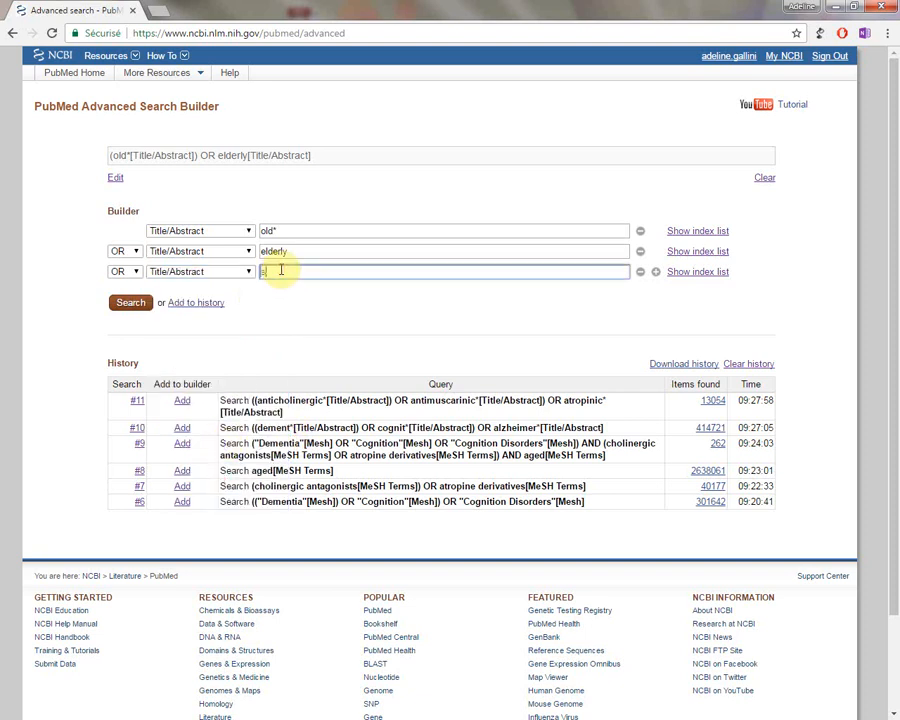
pyautogui.write('enio')
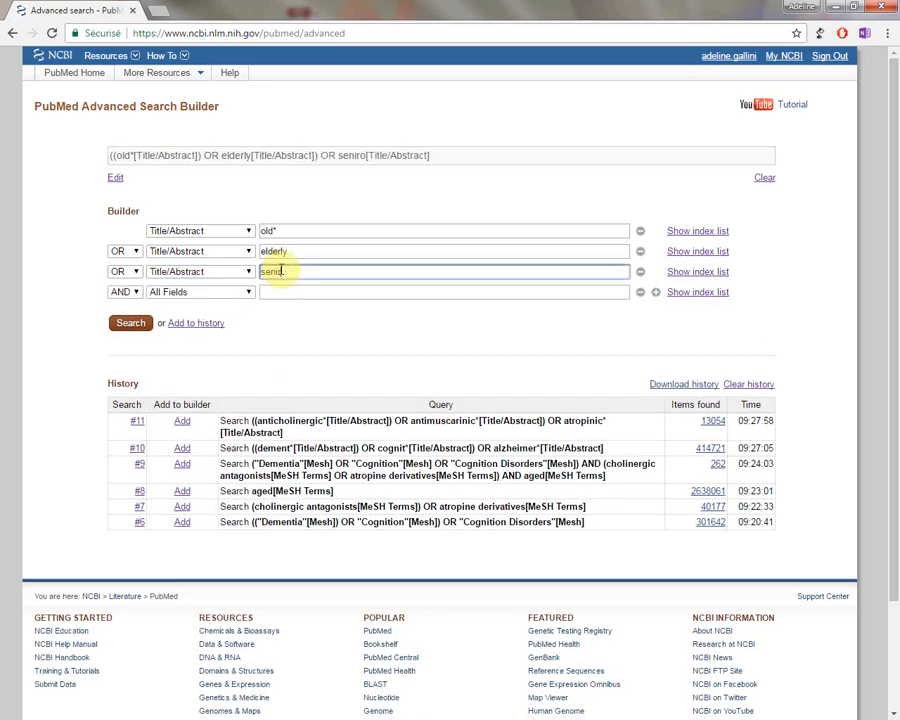
pyautogui.write('r*')
pyautogui.click(137, 324)
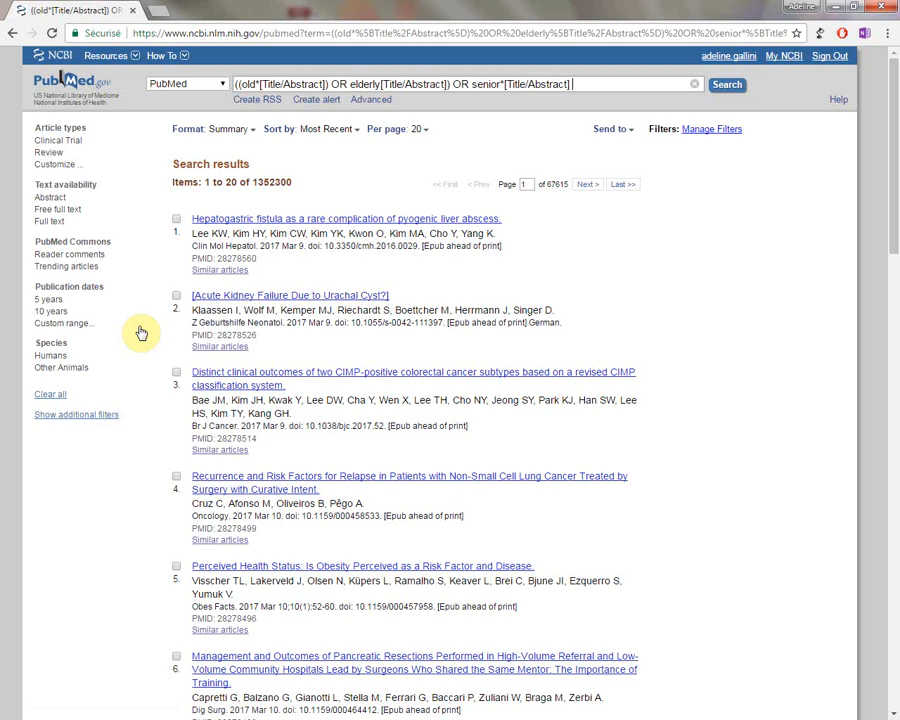
# - Return to the advanced search builder and combine history searches #12, #11 and #10 with AND
pyautogui.click(372, 99)
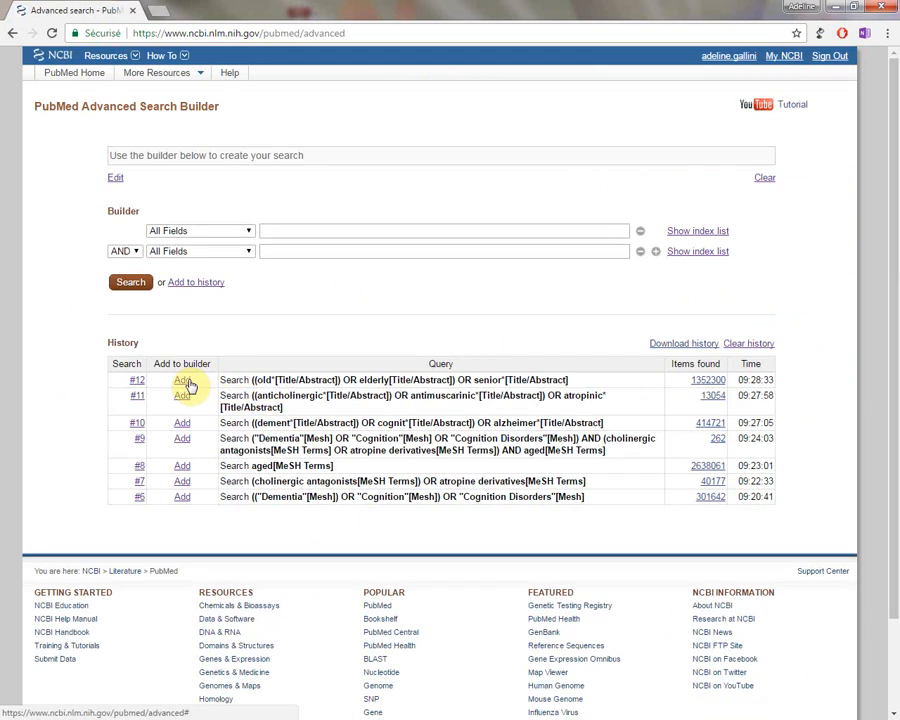
pyautogui.click(184, 382)
pyautogui.click(183, 398)
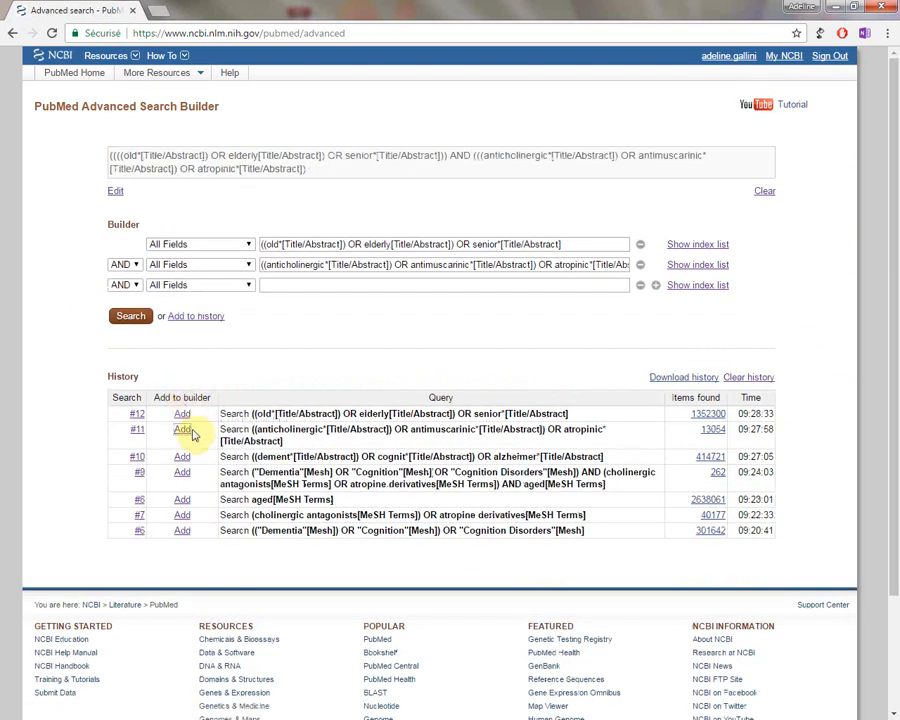
pyautogui.click(184, 459)
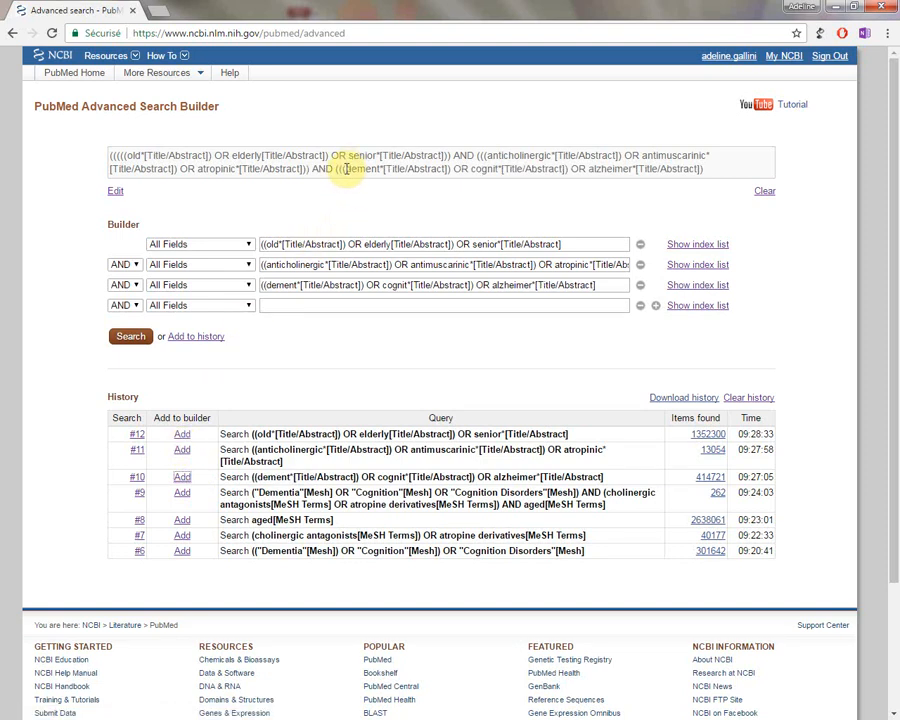
# - Open the combined query for manual editing and remove the redundant parentheses around old*[Title/Abstract], keeping a single opening one
pyautogui.click(116, 191)
pyautogui.click(124, 155)
pyautogui.press('Delete')
pyautogui.press('Delete')
pyautogui.press('Delete')
pyautogui.press('Delete')
pyautogui.press('Delete')
pyautogui.click(201, 155)
pyautogui.click(114, 154)
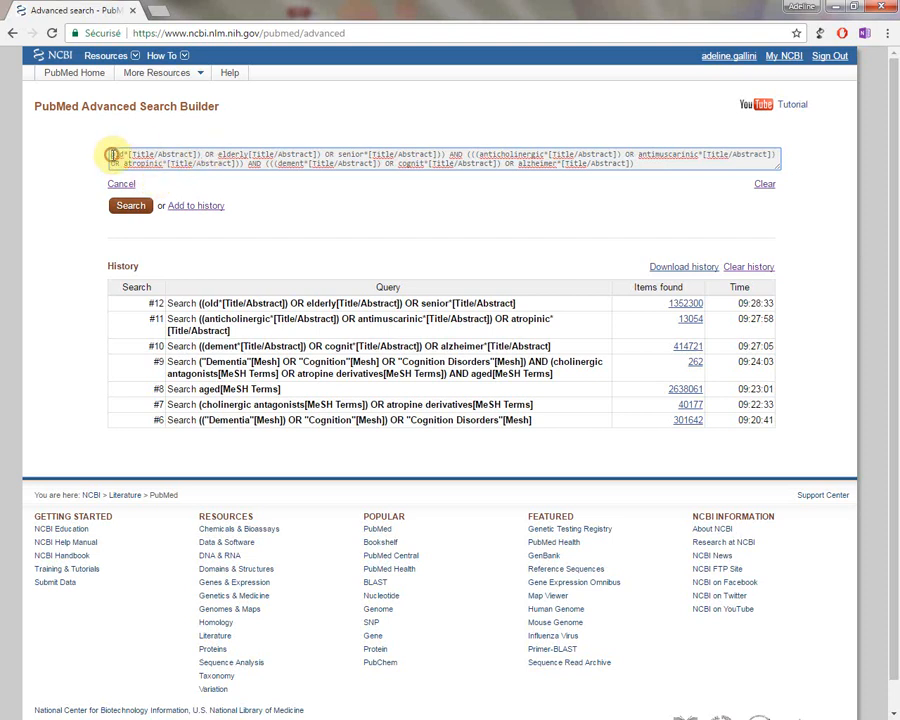
pyautogui.write('(')
pyautogui.write(')')
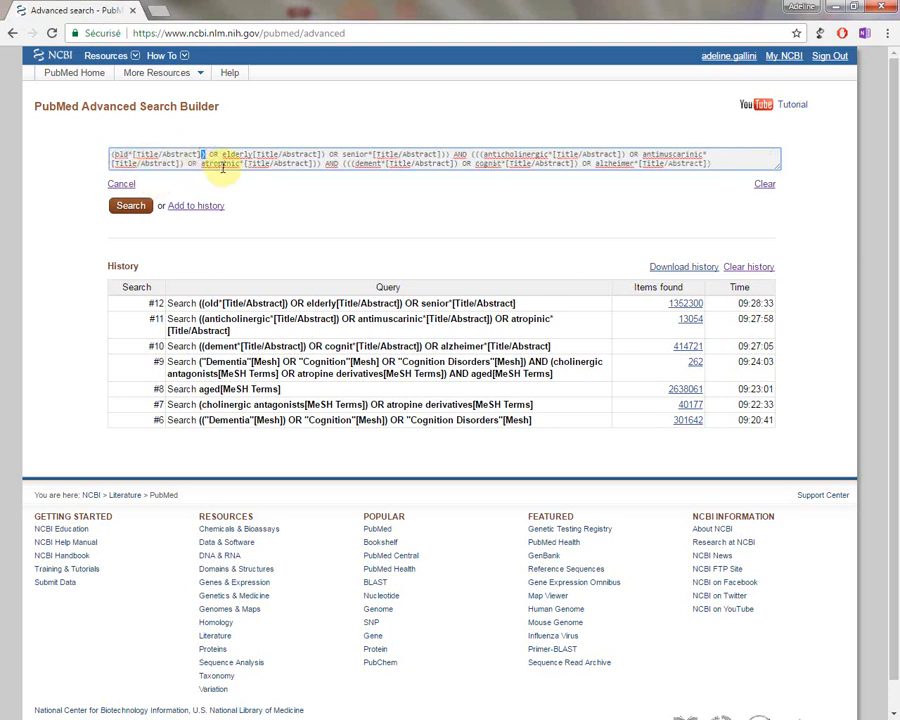
pyautogui.press('BackSpace')
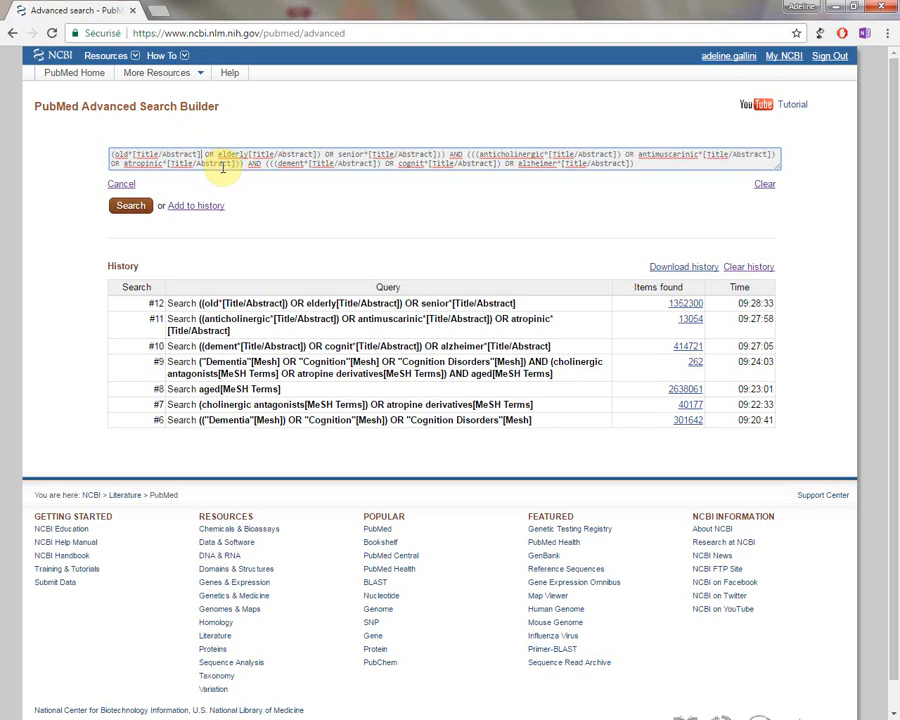
# - Remove the surplus closing parentheses after the elderly and senior* terms
pyautogui.click(317, 158)
pyautogui.press('BackSpace')
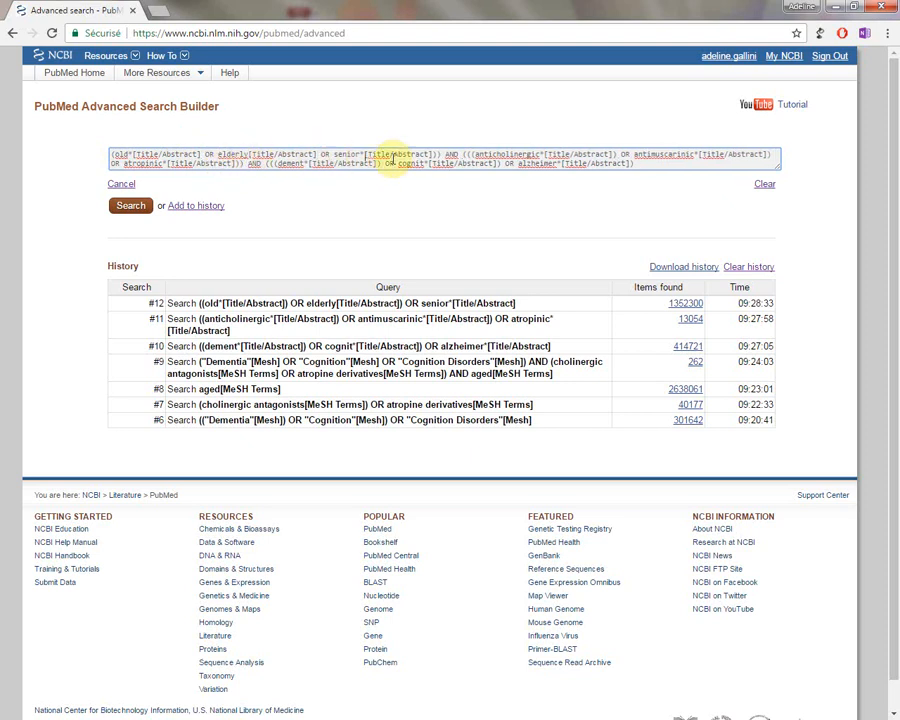
pyautogui.click(439, 157)
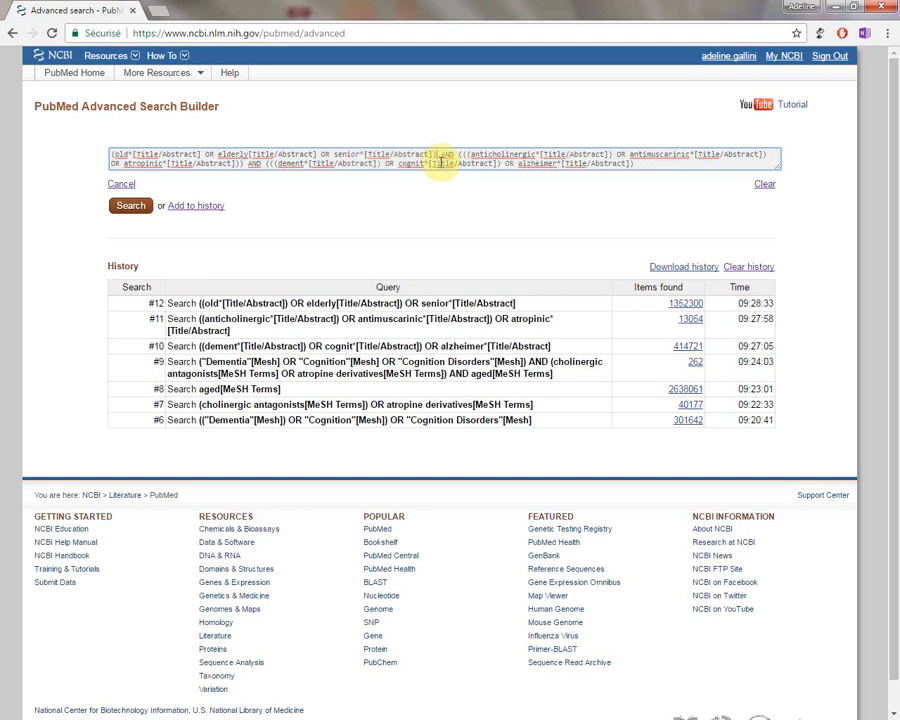
pyautogui.press('BackSpace')
# - Strip the redundant parentheses from the anticholinergic*, antimuscarinic* and atropinic* group, leaving one enclosing pair
pyautogui.click(471, 155)
pyautogui.press('BackSpace')
pyautogui.press('BackSpace')
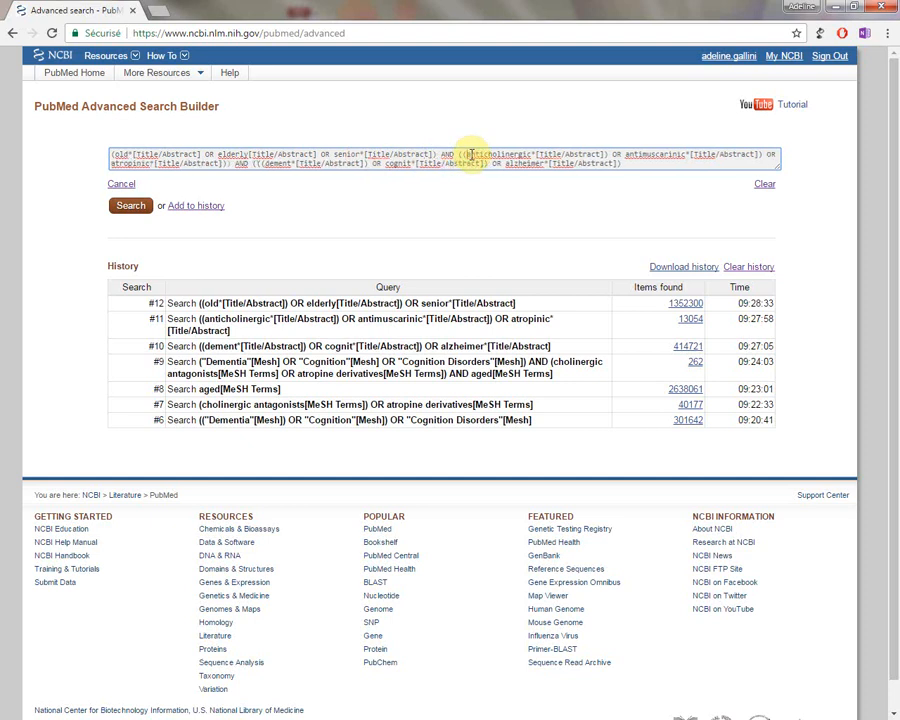
pyautogui.click(599, 154)
pyautogui.press('BackSpace')
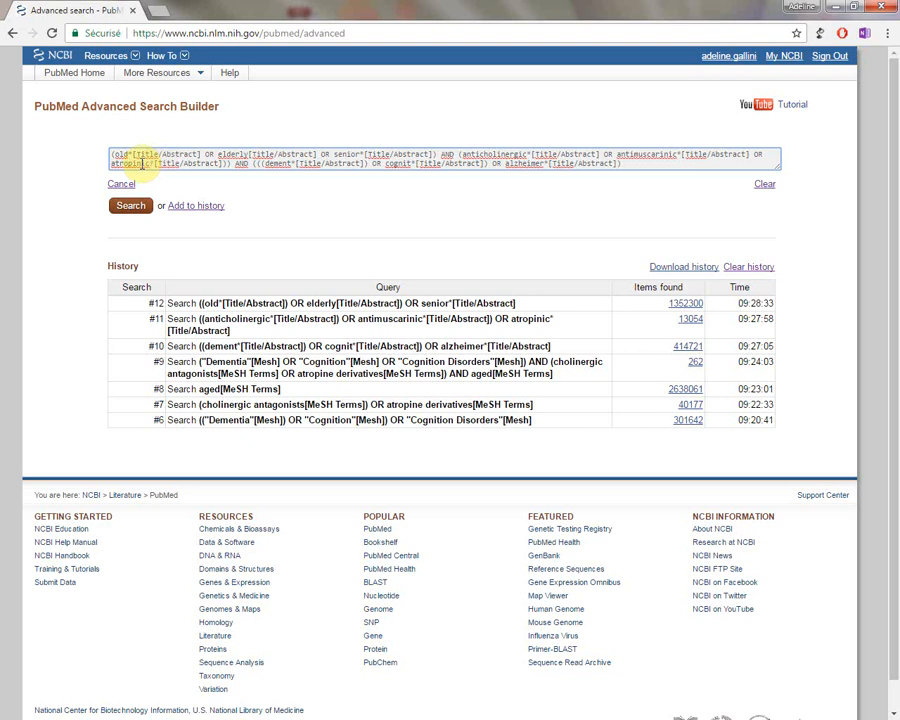
pyautogui.click(225, 163)
pyautogui.press('BackSpace')
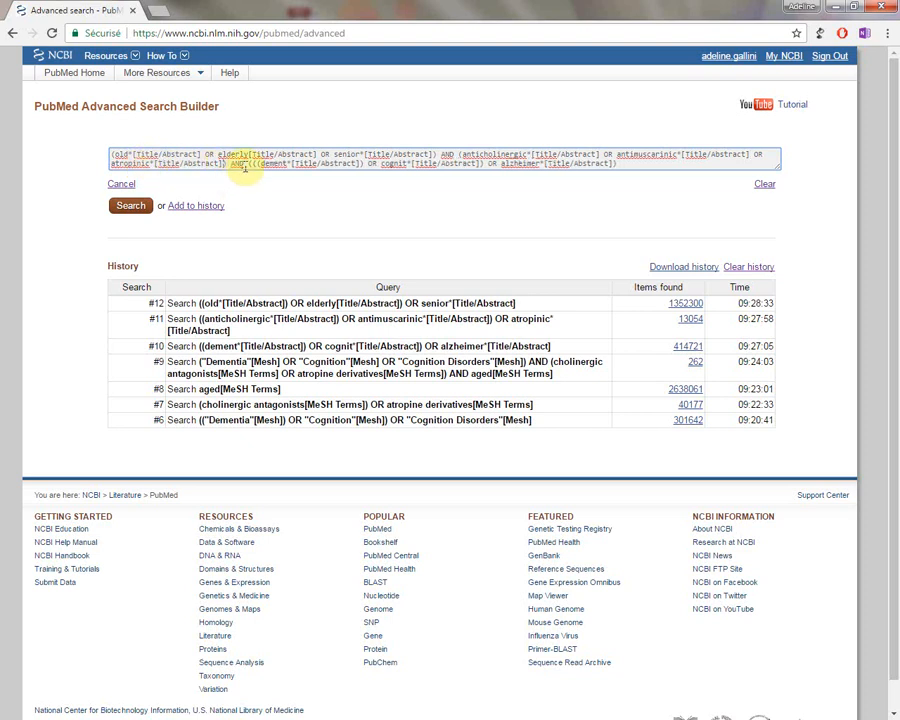
# - Strip the redundant parentheses from the dement*, cognit* and alzheimer* group and run the search
pyautogui.click(261, 163)
pyautogui.press('BackSpace')
pyautogui.press('BackSpace')
pyautogui.click(350, 164)
pyautogui.press('BackSpace')
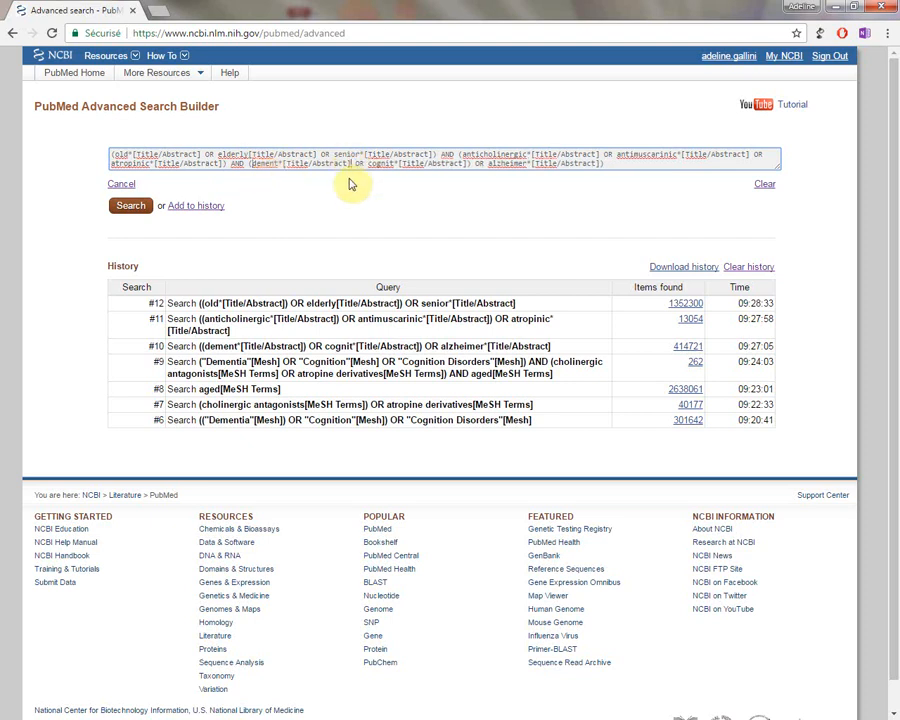
pyautogui.click(469, 163)
pyautogui.press('Delete')
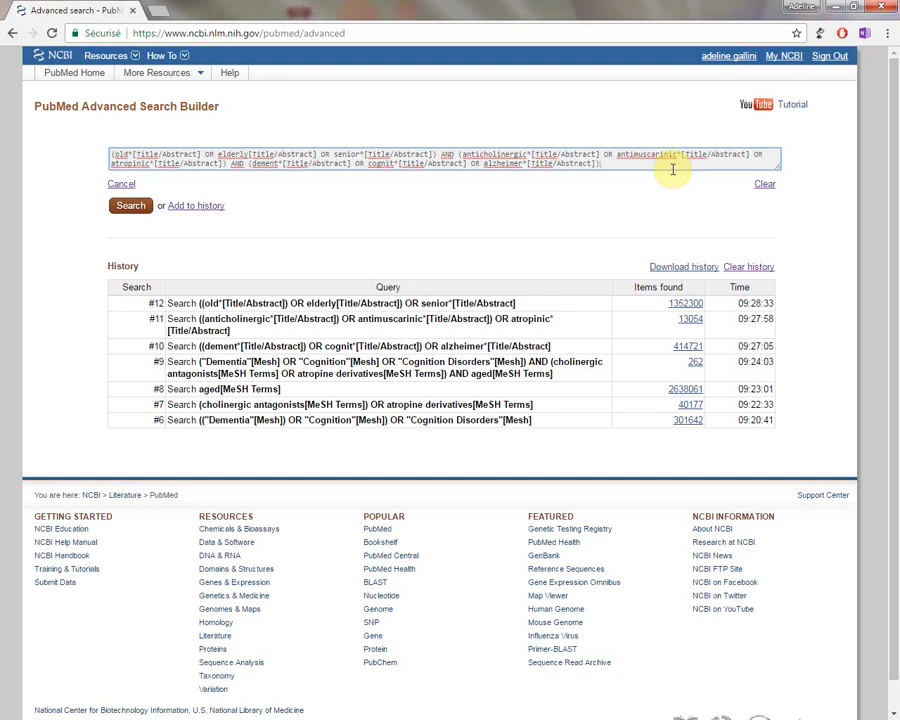
pyautogui.click(131, 210)
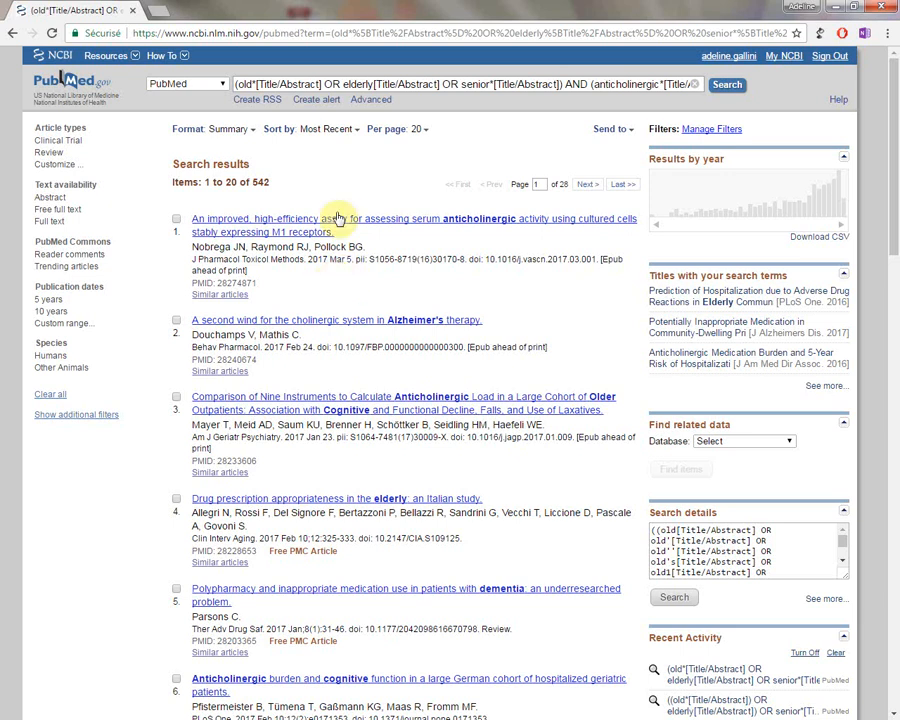
# - Return to the advanced search builder and add history searches #9 and #13 to the query
pyautogui.click(376, 104)
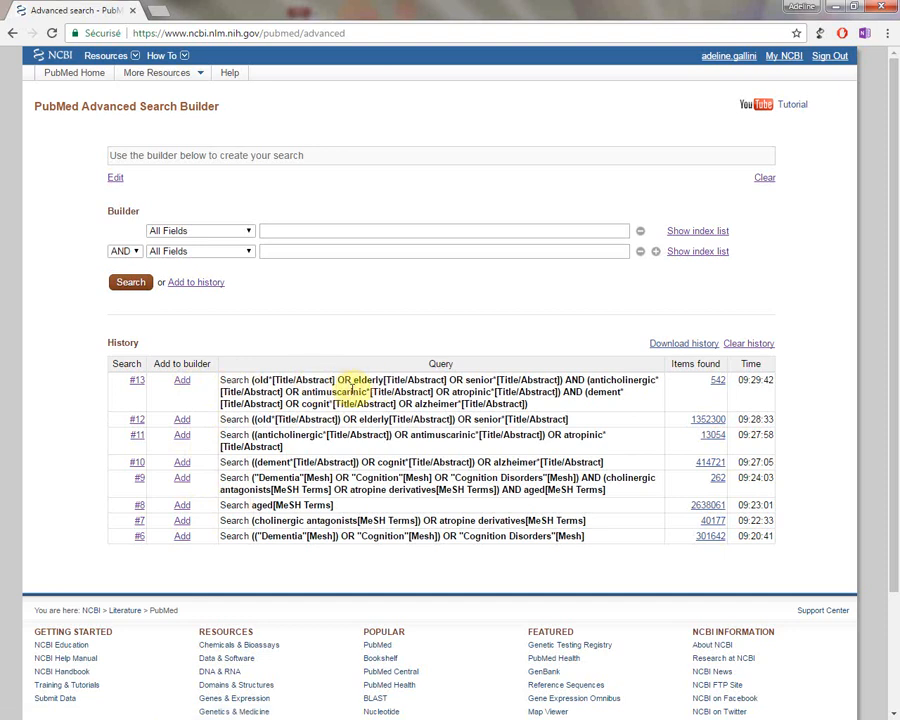
pyautogui.click(183, 481)
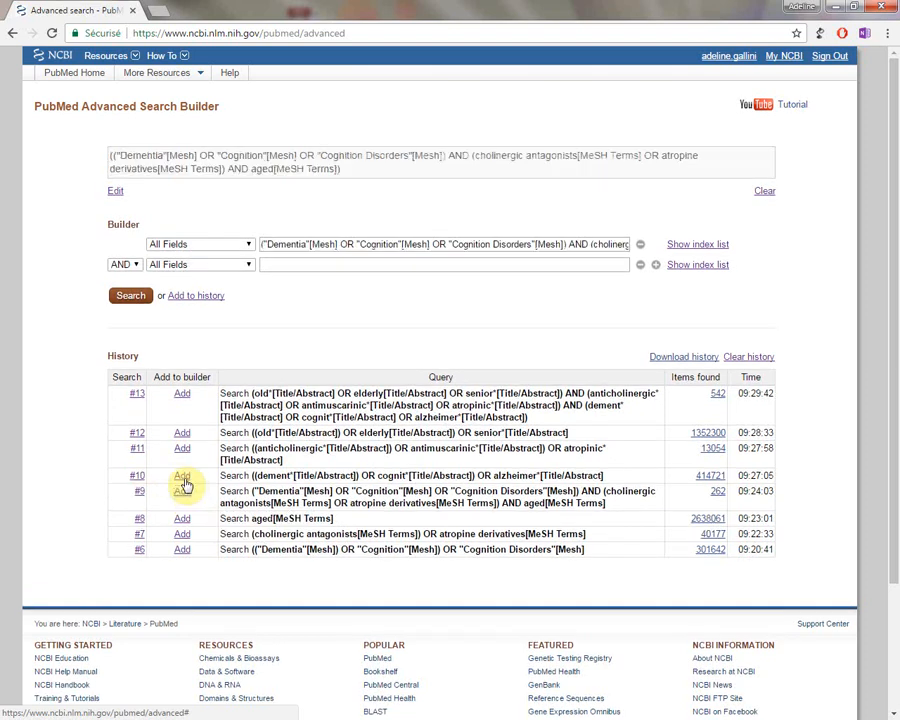
pyautogui.click(182, 396)
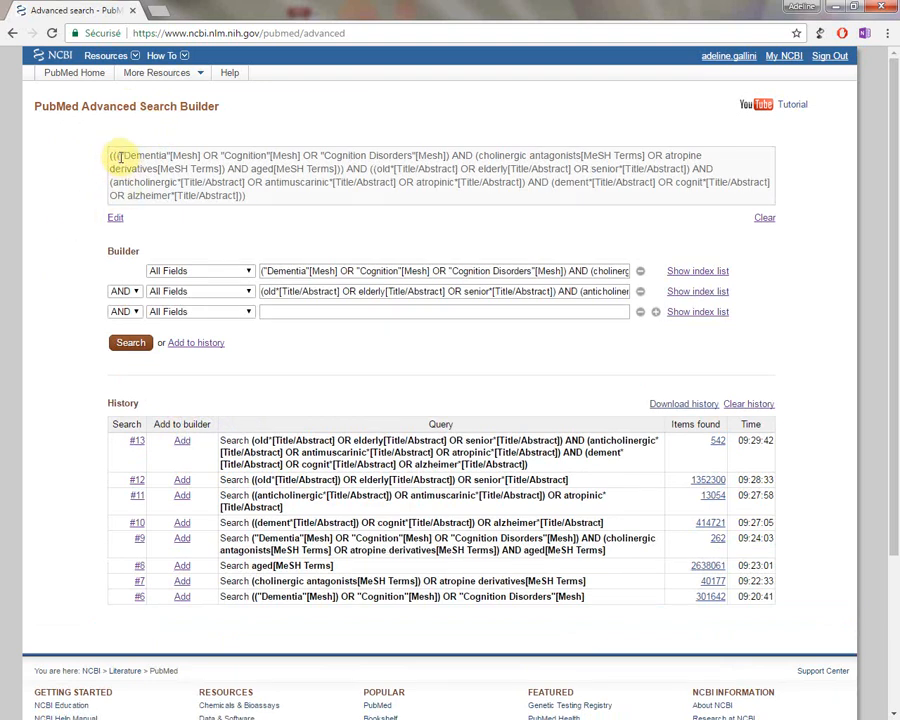
# - Open the query in an enlarged edit box and remove the extra parentheses enclosing the MeSH block
pyautogui.click(115, 217)
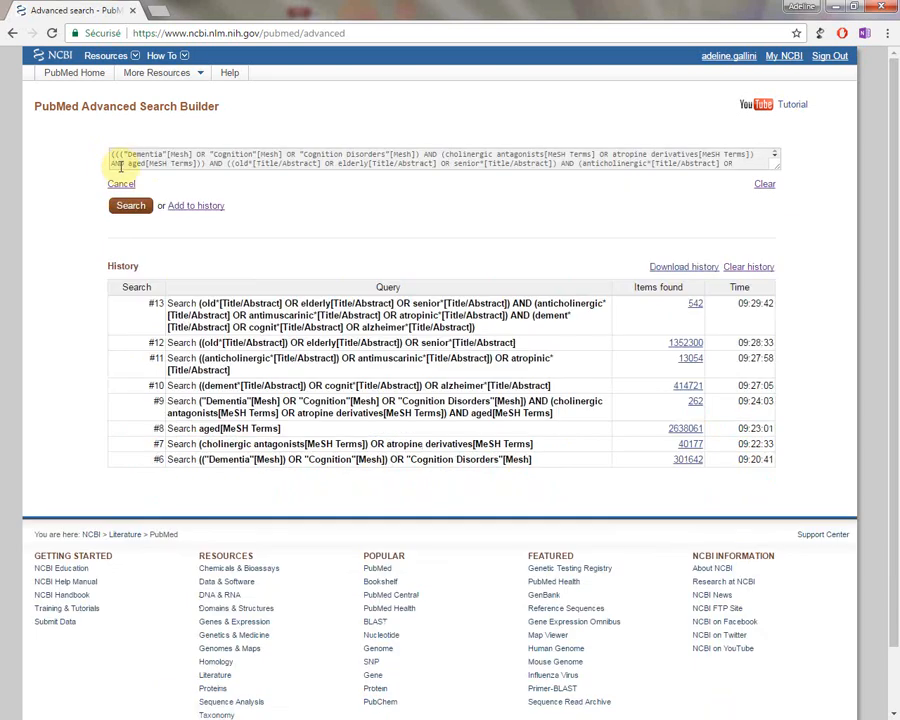
pyautogui.click(122, 153)
pyautogui.press('BackSpace')
pyautogui.press('BackSpace')
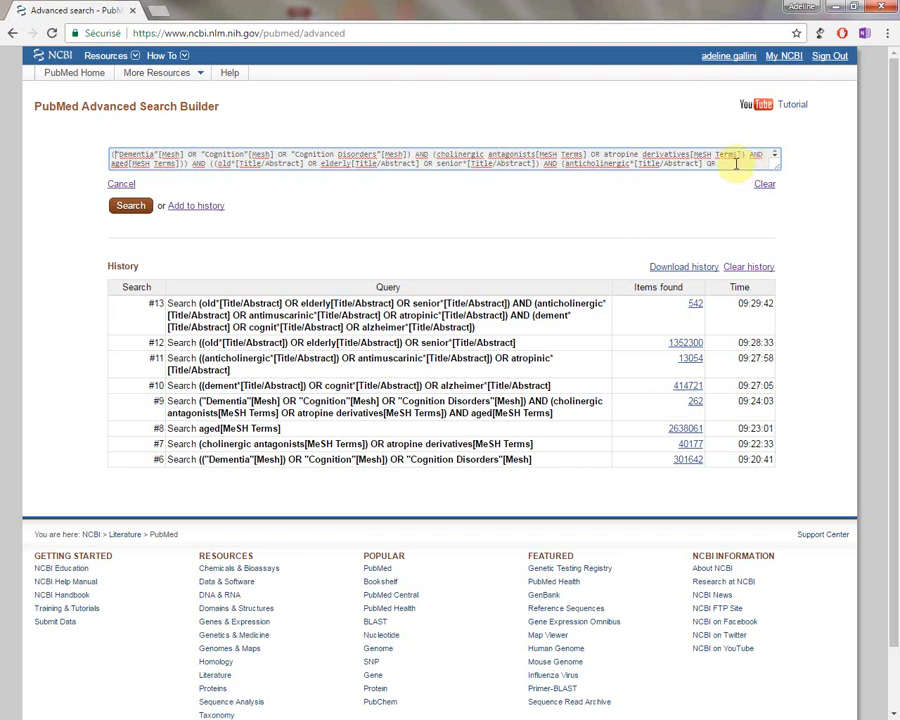
pyautogui.moveTo(185, 164); pyautogui.dragTo(192, 168)
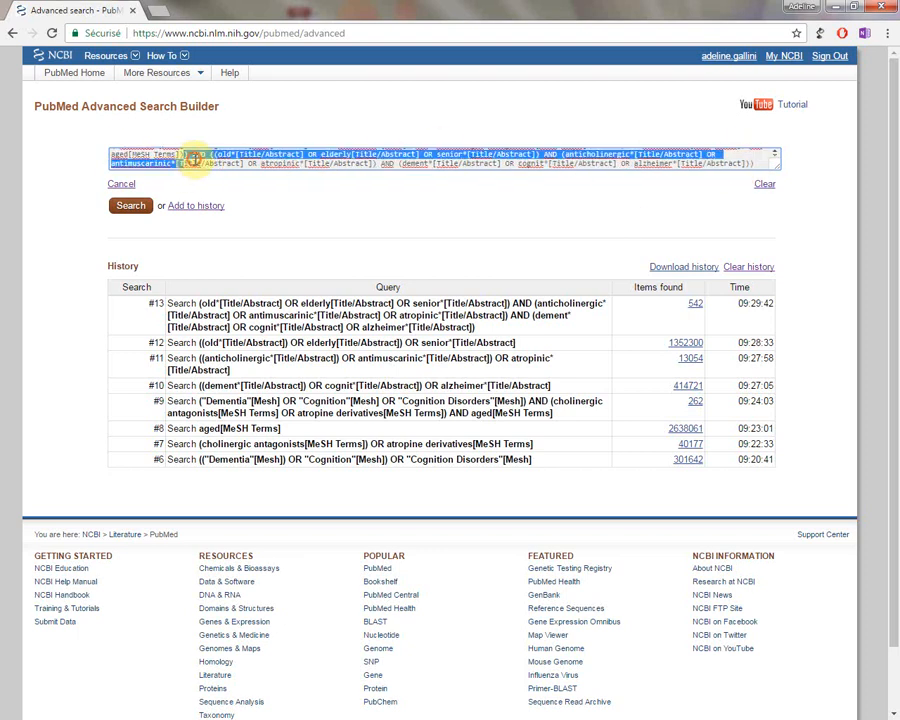
pyautogui.click(196, 157)
pyautogui.moveTo(776, 166); pyautogui.dragTo(824, 357)
pyautogui.click(140, 163)
pyautogui.press('BackSpace')
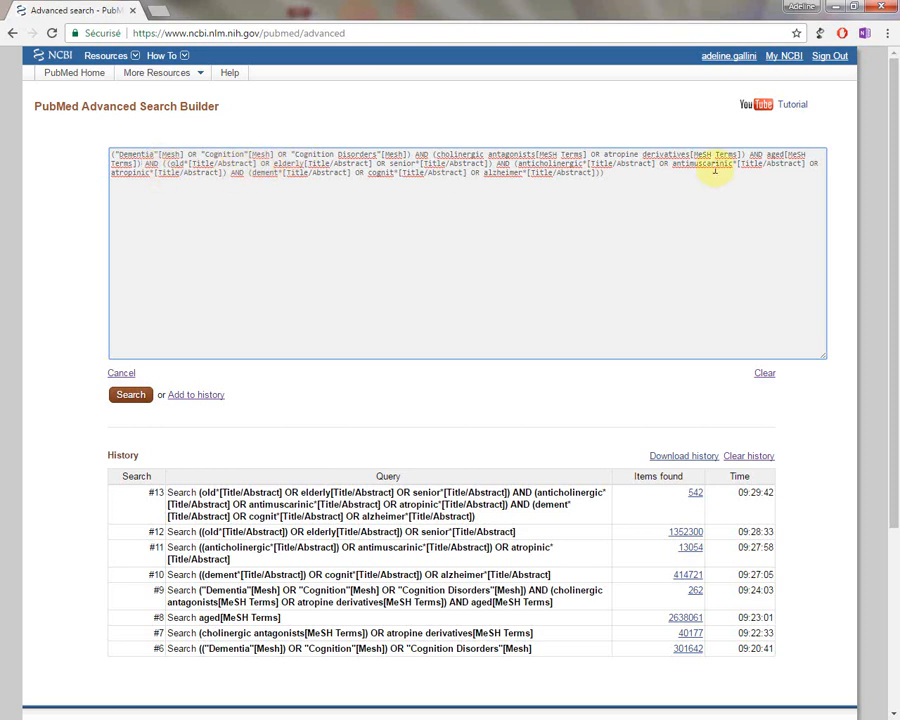
# - Replace the AND between the MeSH and Title/Abstract blocks with OR on its own line, and run the search
pyautogui.press('Return')
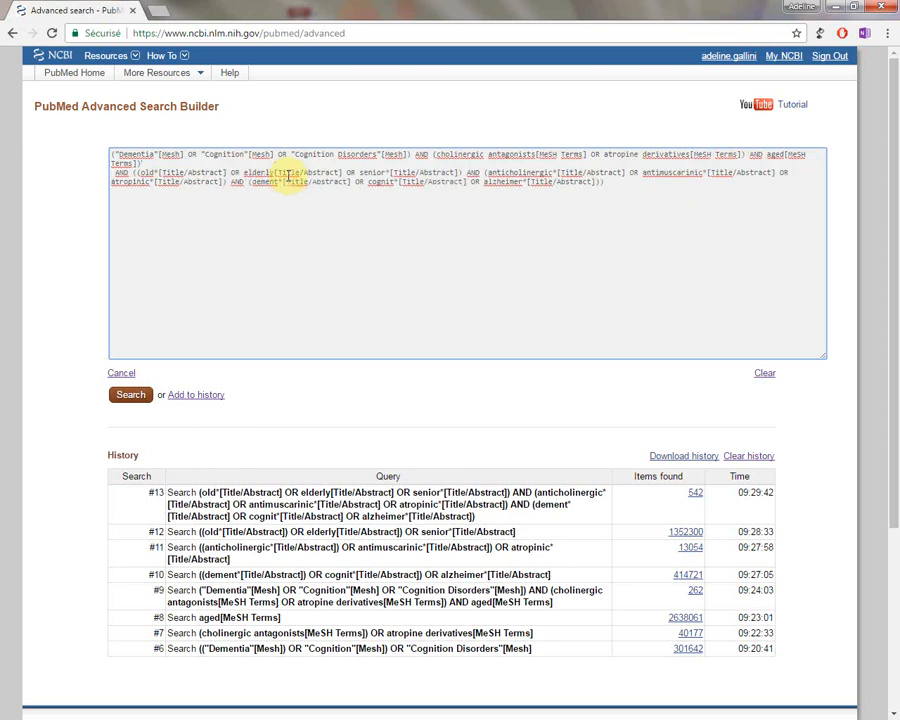
pyautogui.press('Return')
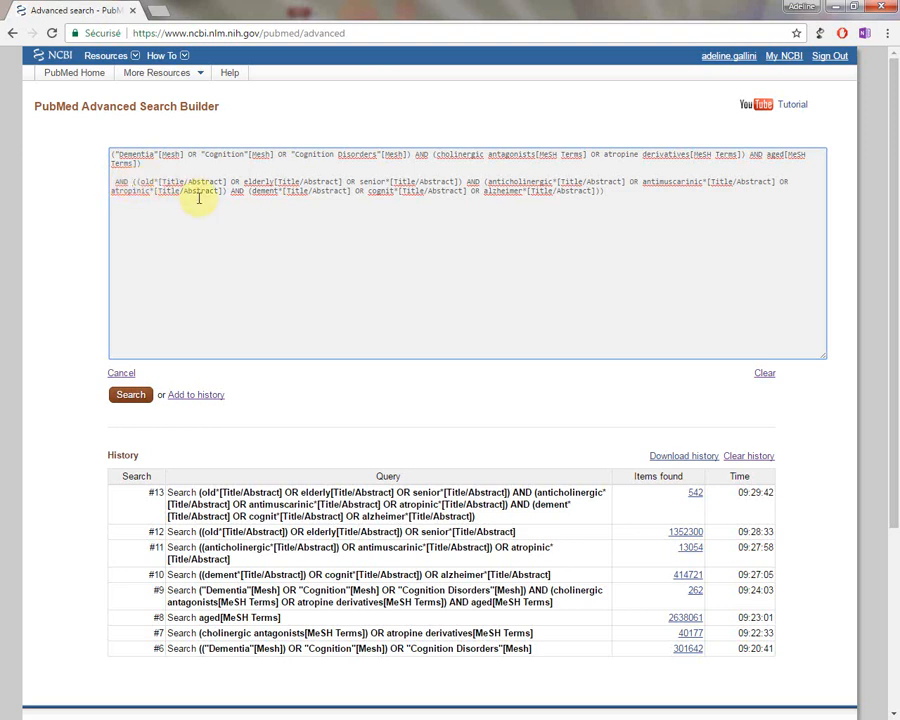
pyautogui.moveTo(134, 181); pyautogui.dragTo(106, 185)
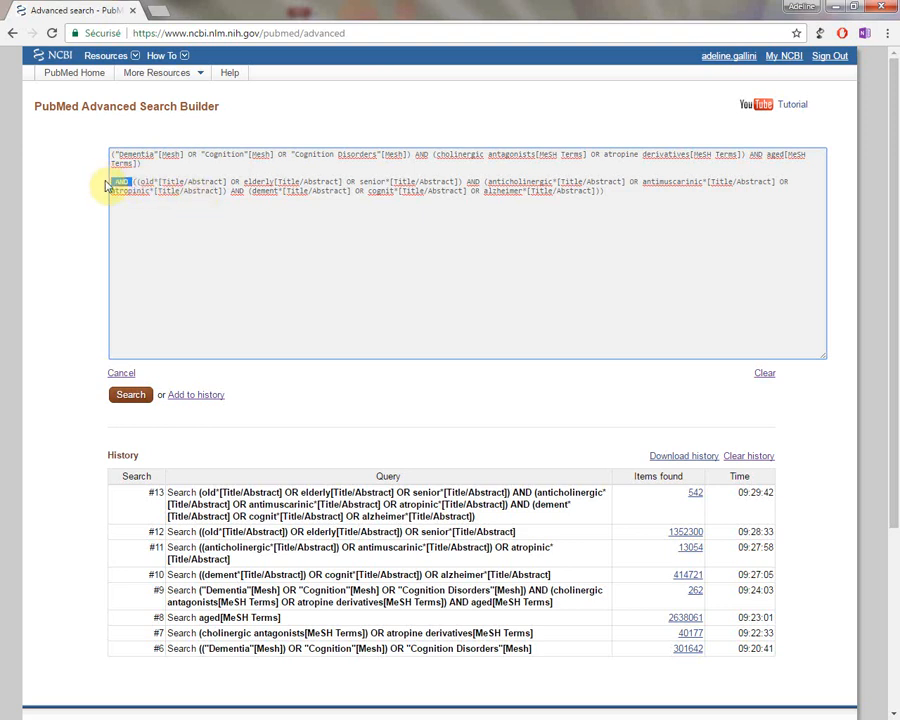
pyautogui.write('OR')
pyautogui.press('Return')
pyautogui.press('Delete')
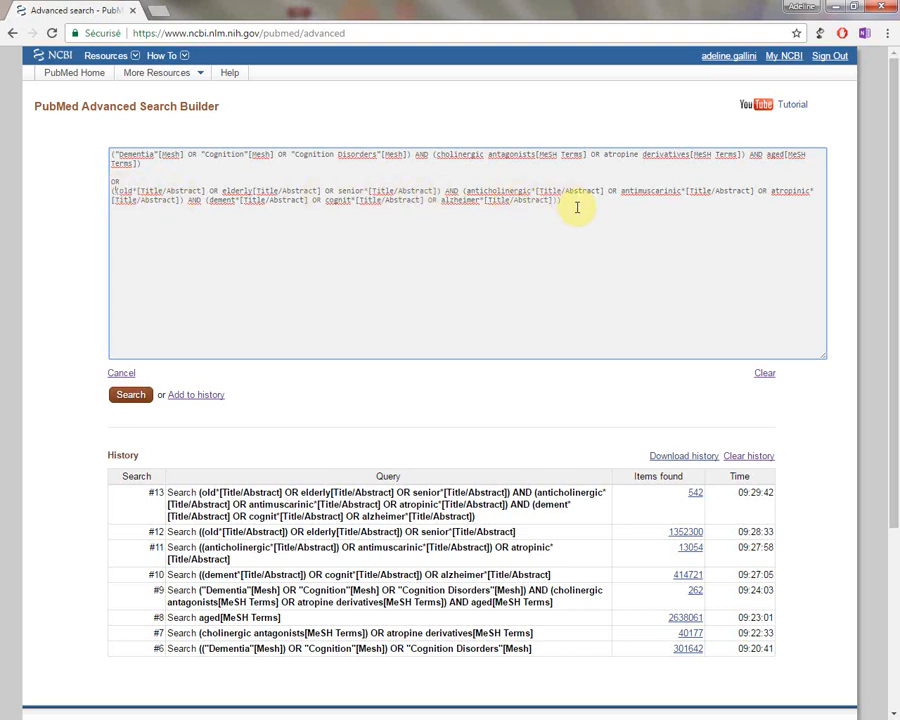
pyautogui.click(203, 172)
pyautogui.press('BackSpace')
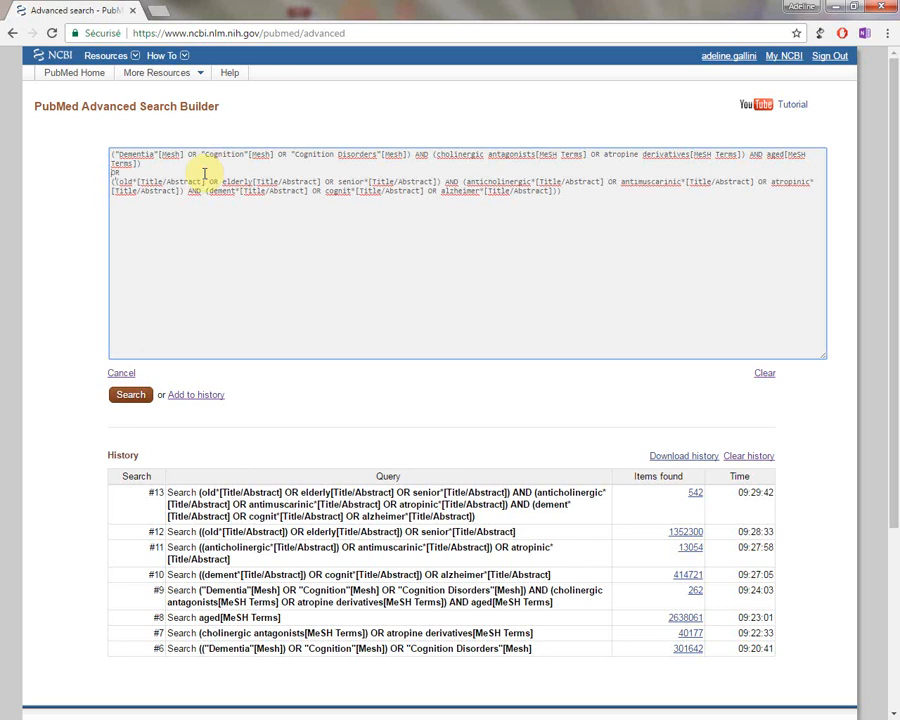
pyautogui.click(136, 398)
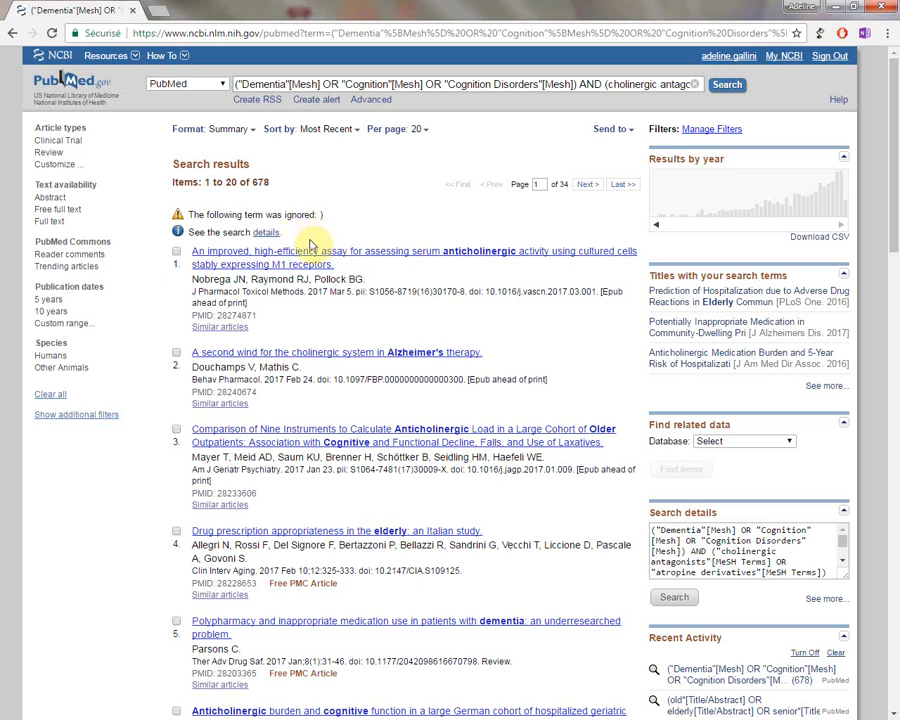
# - Skim the results, then reopen the advanced search builder and load history search #14 into an enlarged edit box
pyautogui.scroll(-3, 297, 234)
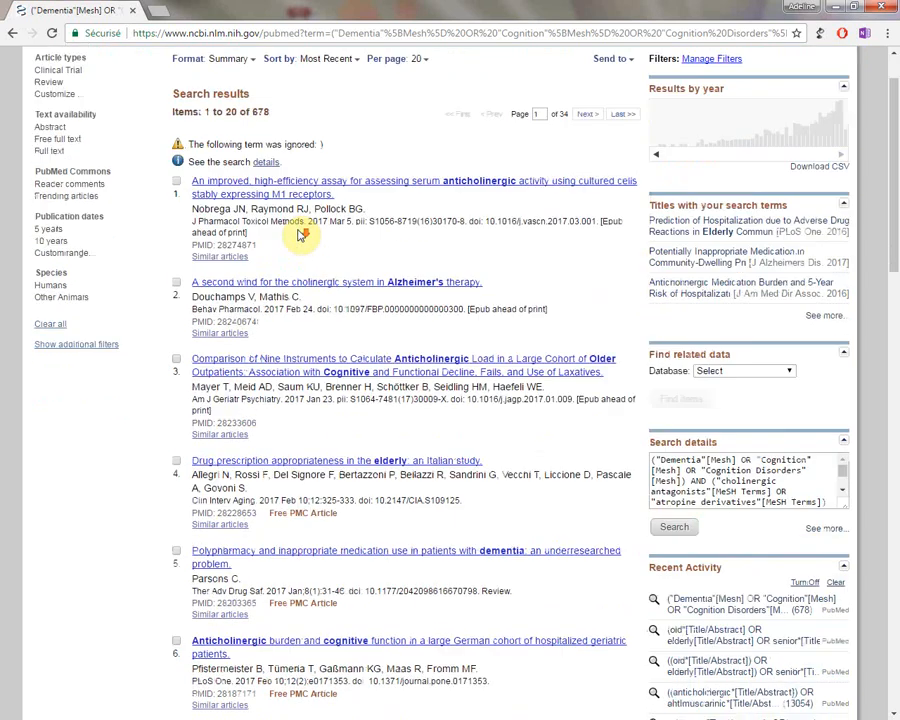
pyautogui.scroll(-1, 297, 228)
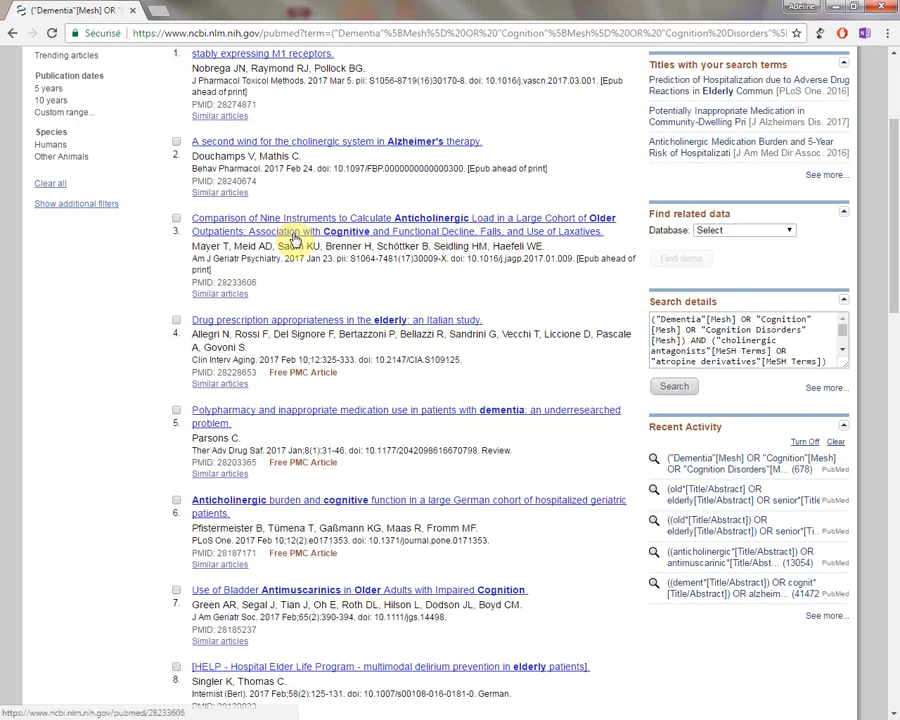
pyautogui.scroll(-2, 292, 240)
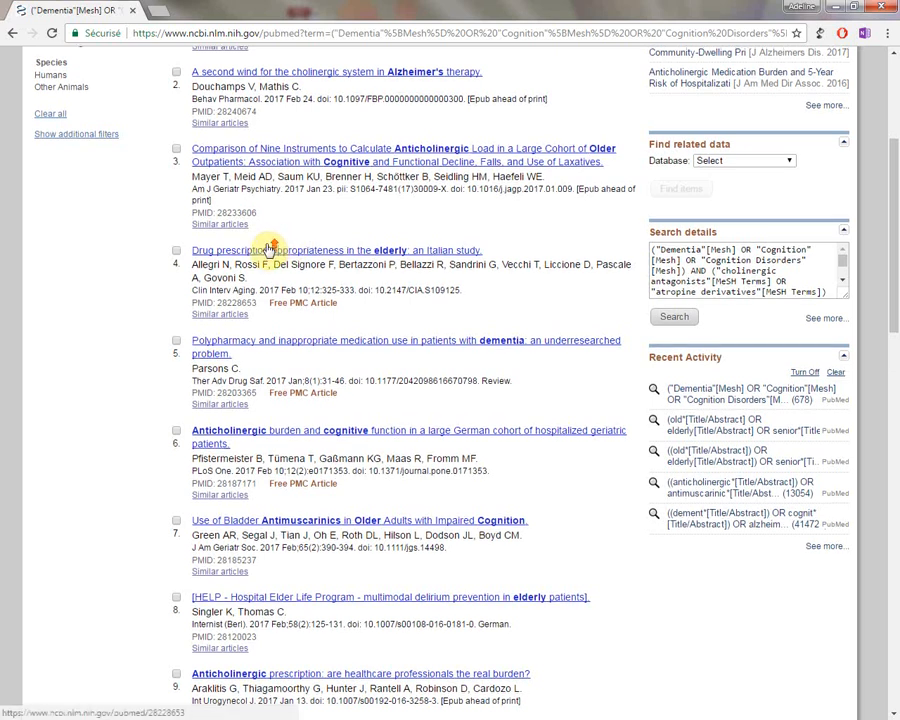
pyautogui.scroll(3, 266, 246)
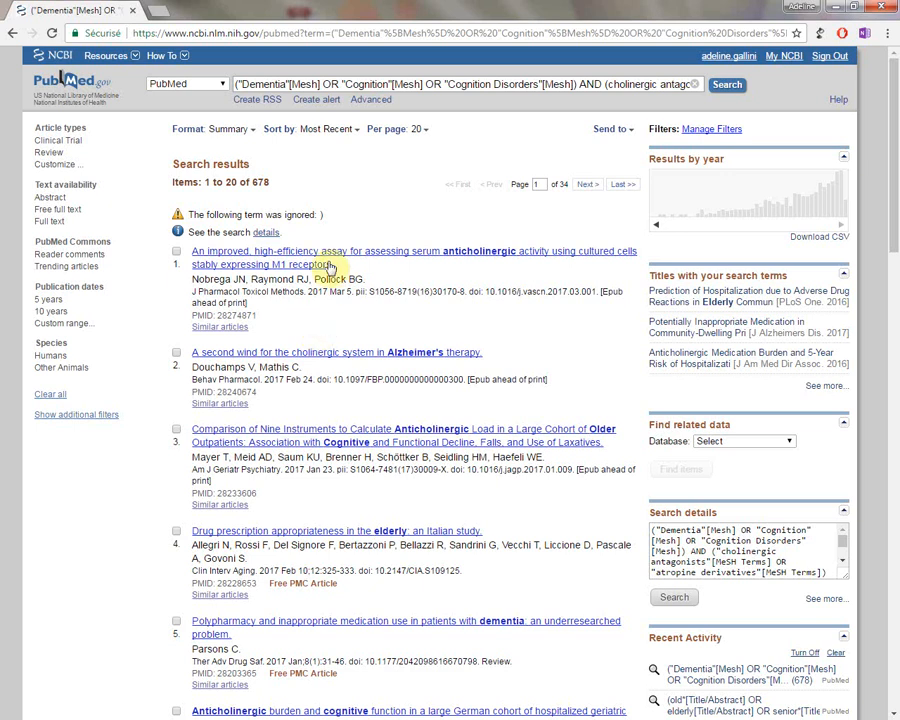
pyautogui.click(372, 100)
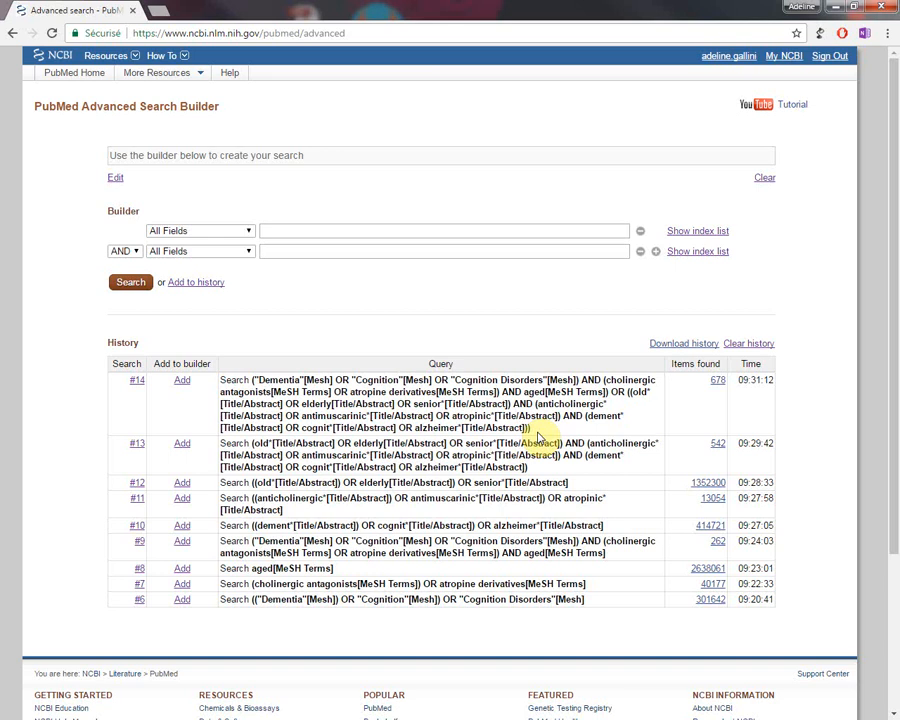
pyautogui.click(182, 383)
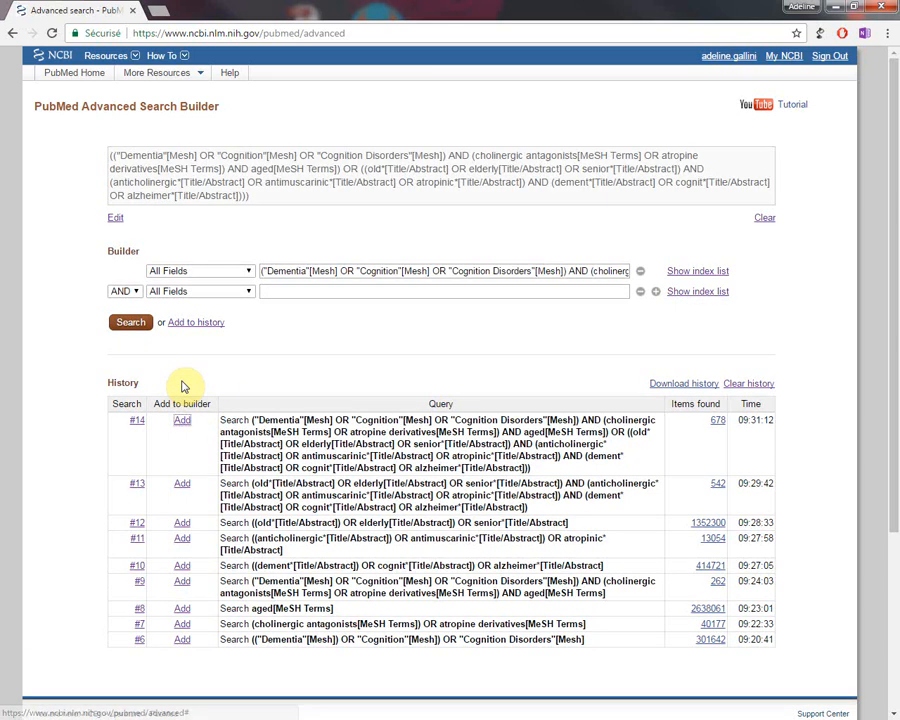
pyautogui.click(115, 217)
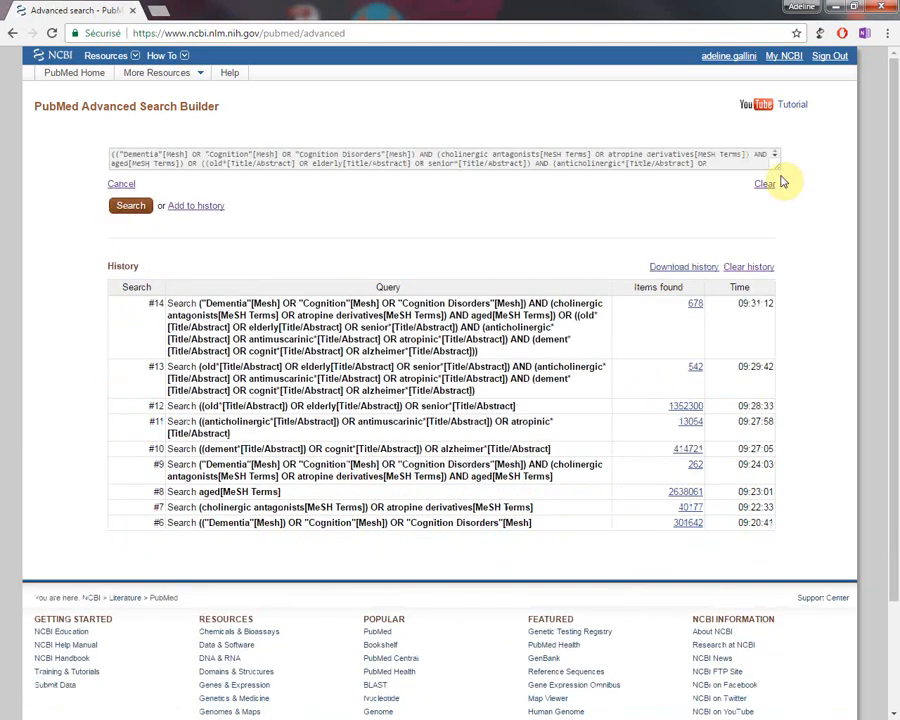
pyautogui.moveTo(776, 170); pyautogui.dragTo(827, 381)
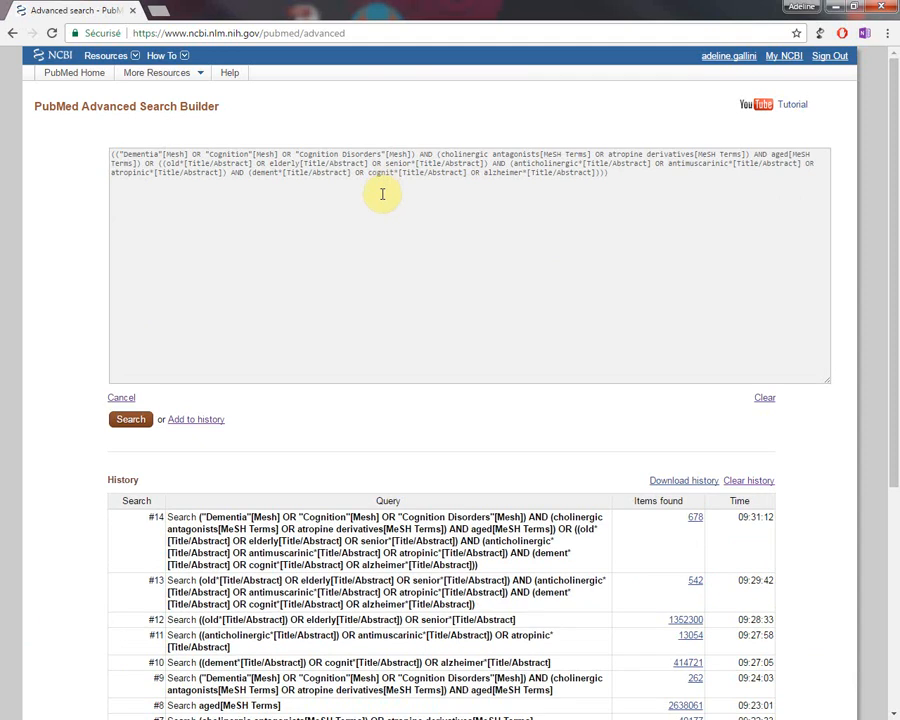
# - Change the MeSH Terms tags of cholinergic antagonists and atropine derivatives to Majr
pyautogui.click(549, 155)
pyautogui.moveTo(546, 155); pyautogui.dragTo(588, 152)
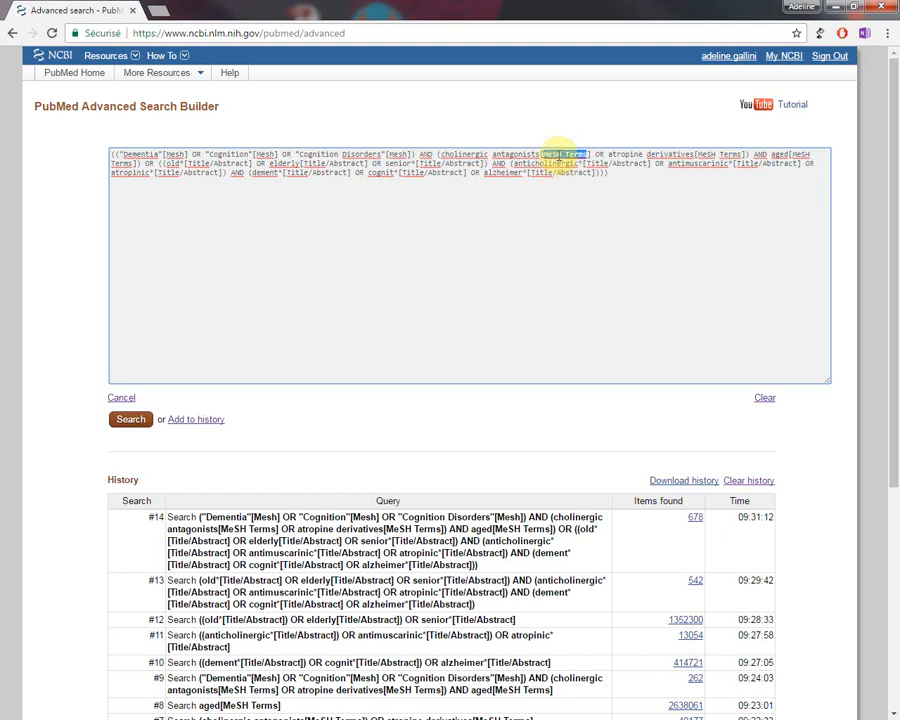
pyautogui.write('Me')
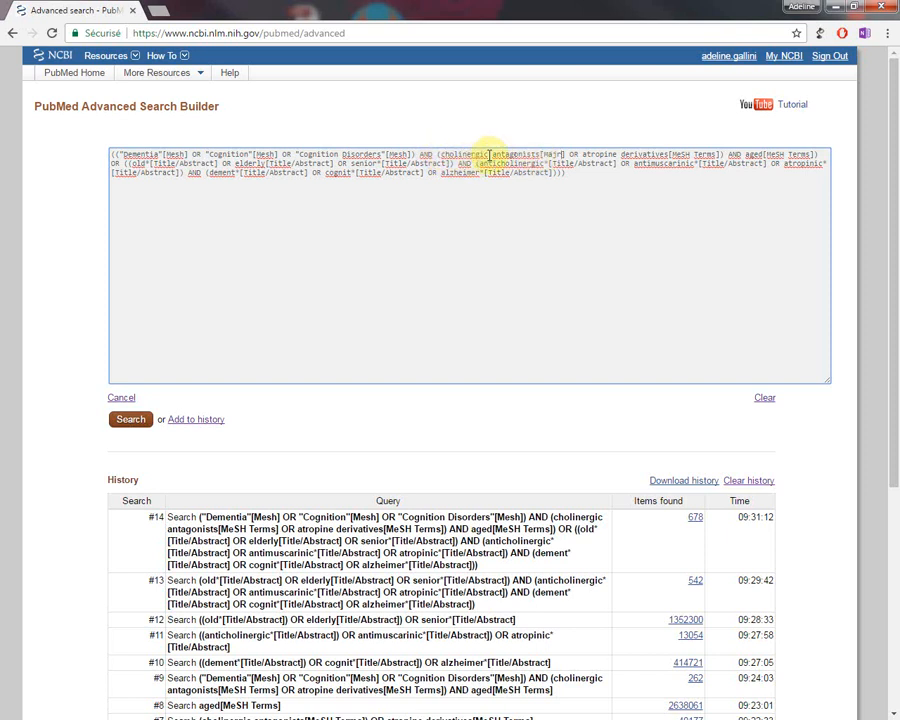
pyautogui.moveTo(670, 154); pyautogui.dragTo(716, 156)
pyautogui.write('Majr')
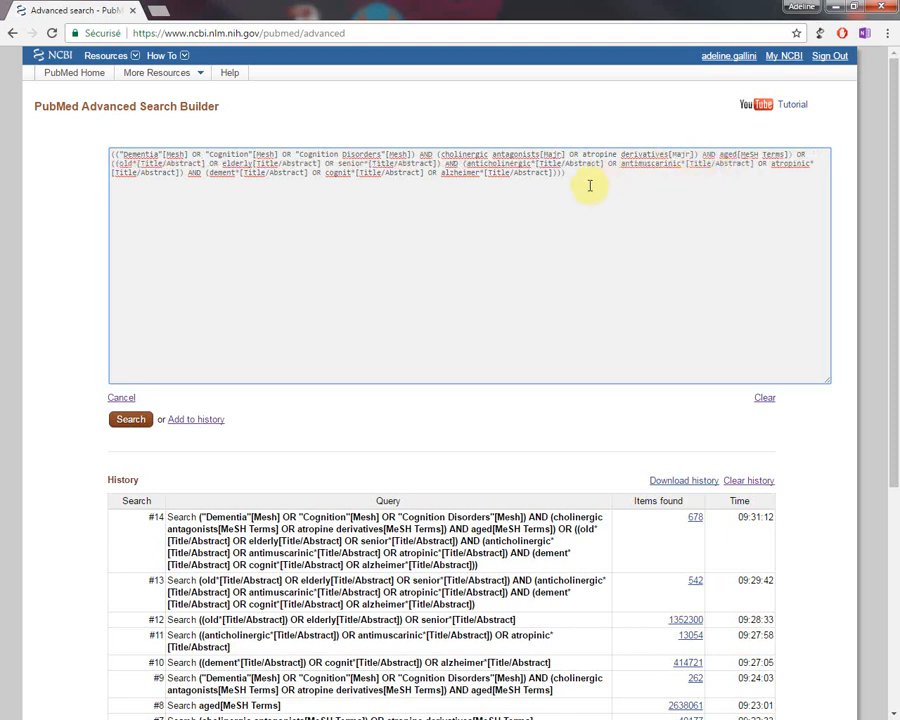
# - Remove one closing parenthesis at the end of the query and run the search
pyautogui.click(465, 163)
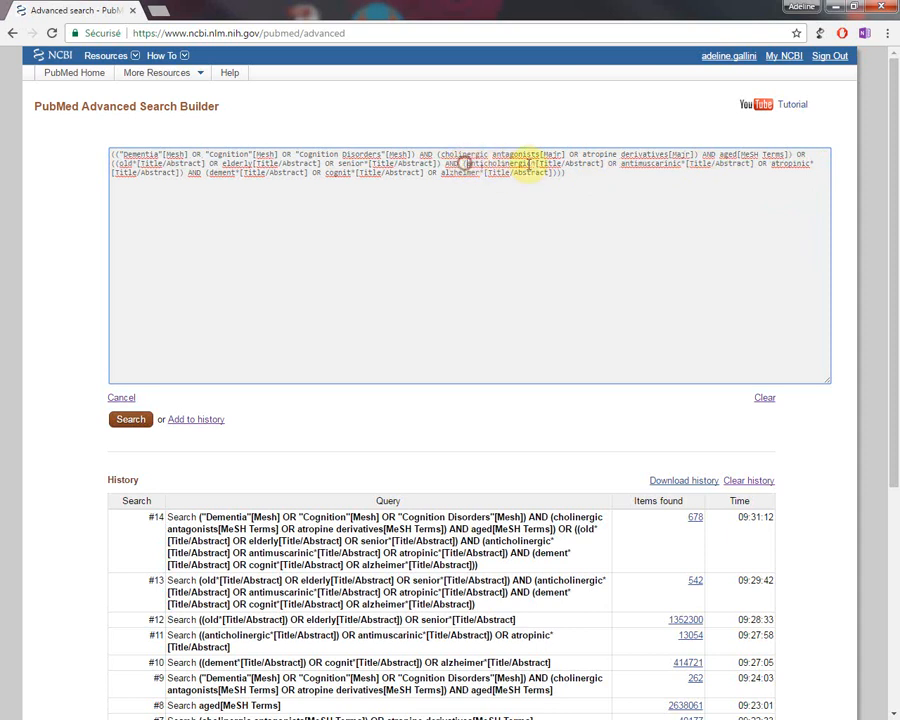
pyautogui.click(572, 172)
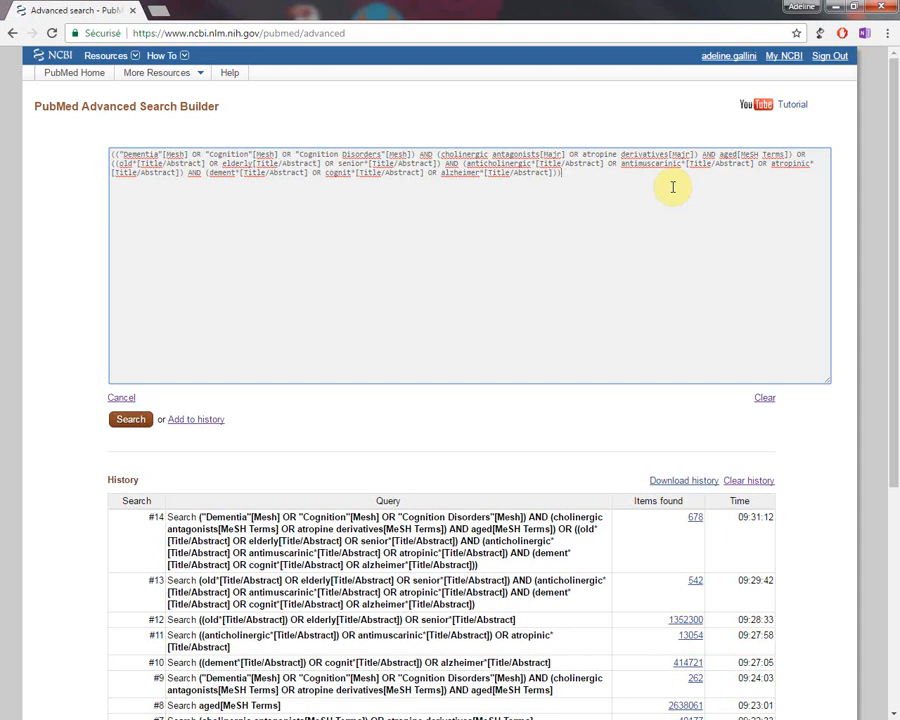
pyautogui.click(134, 422)
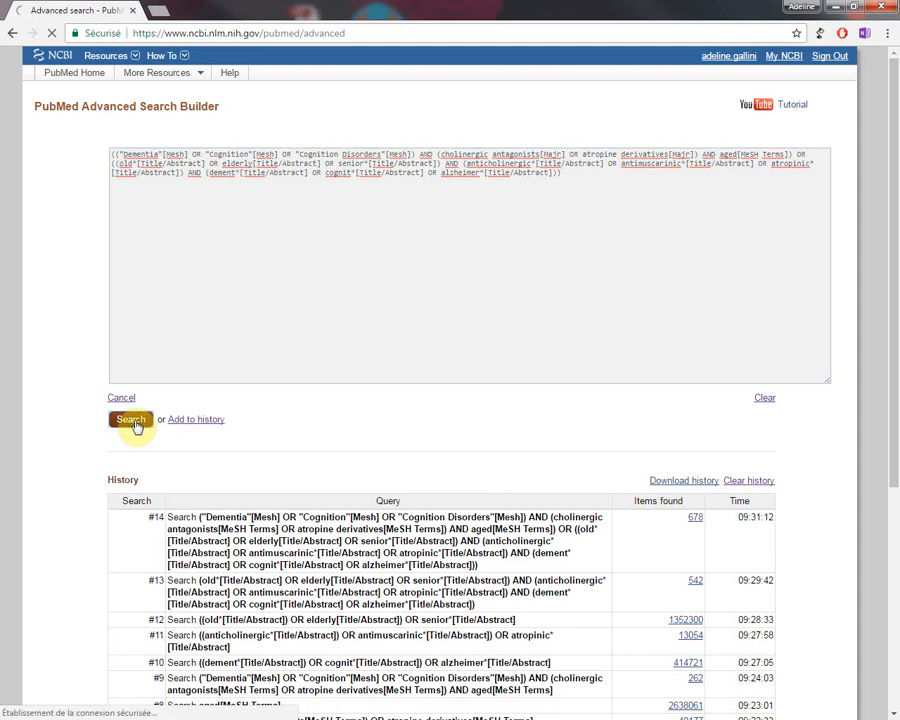